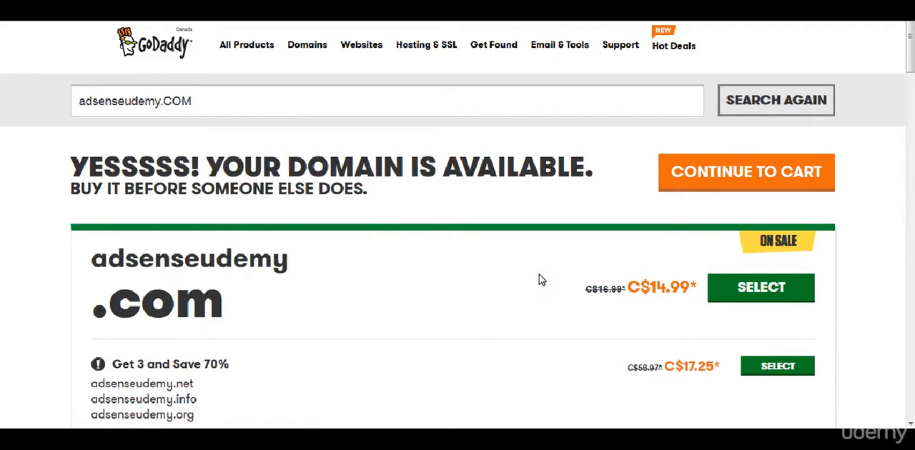
# - Search for the availability of the domain adsense100k.com in place of adsenseudemy.com
pyautogui.scroll(-2, 539, 275)
pyautogui.scroll(2, 541, 280)
pyautogui.tripleClick(201, 105)
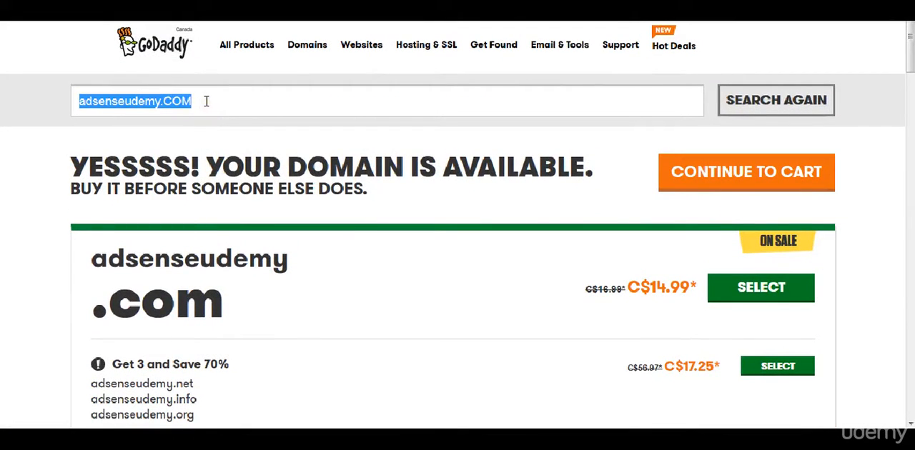
pyautogui.write('adsense')
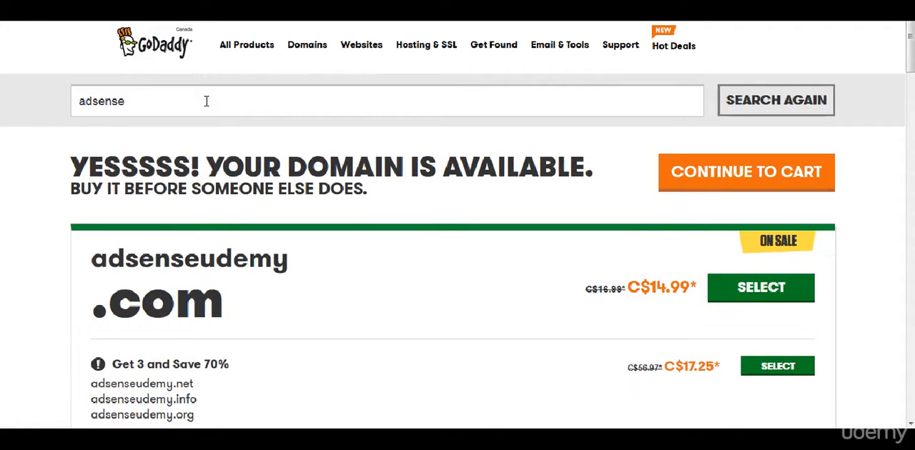
pyautogui.write('100k.COM')
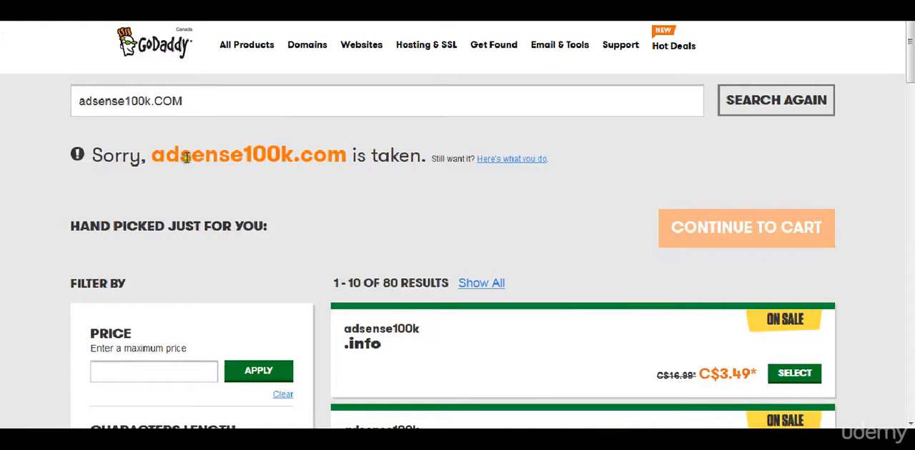
# - Examine the availability result for adsense100k.com and the alternative domain extensions offered
pyautogui.moveTo(214, 157); pyautogui.dragTo(321, 166)
pyautogui.click(312, 154)
pyautogui.scroll(-2, 284, 241)
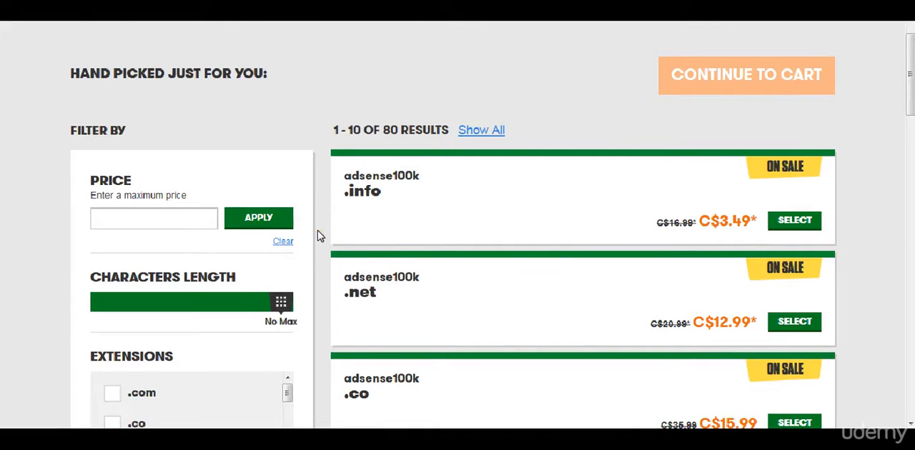
pyautogui.scroll(3, 317, 230)
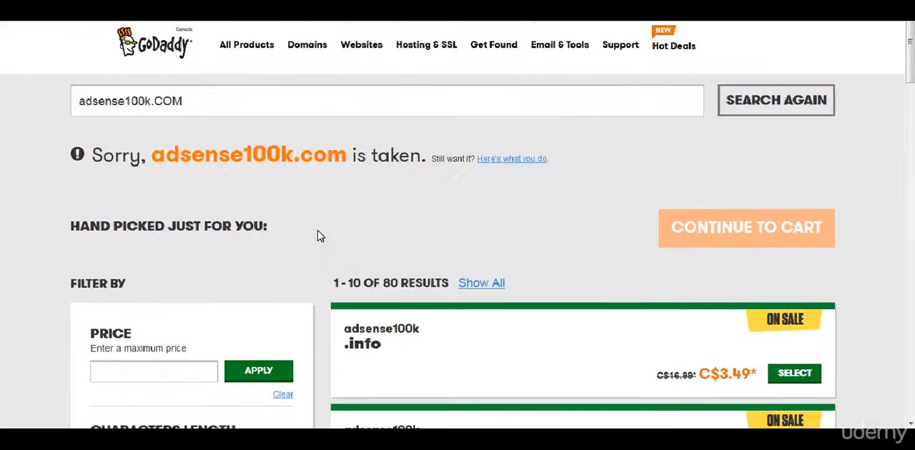
pyautogui.tripleClick(268, 112)
pyautogui.doubleClick(140, 99)
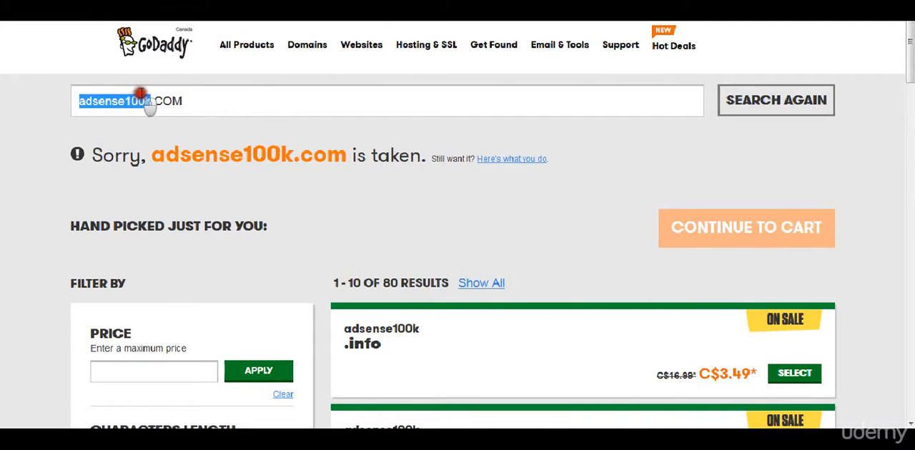
pyautogui.click(138, 100)
pyautogui.doubleClick(136, 100)
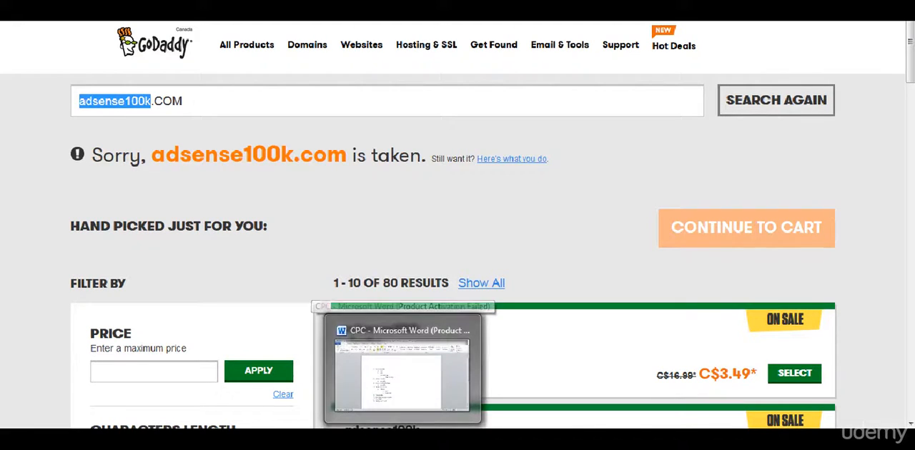
# - Open GoDaddy's WordPress Site/Blog hosting page
pyautogui.click(404, 439)
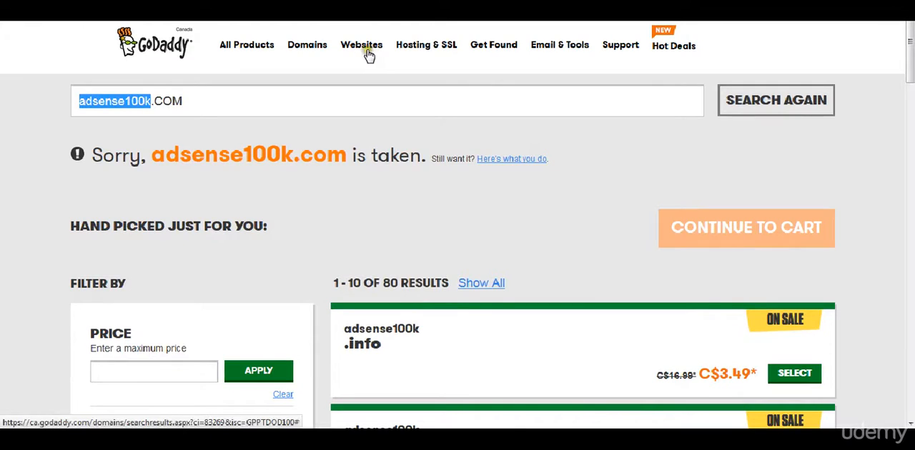
pyautogui.click(425, 42)
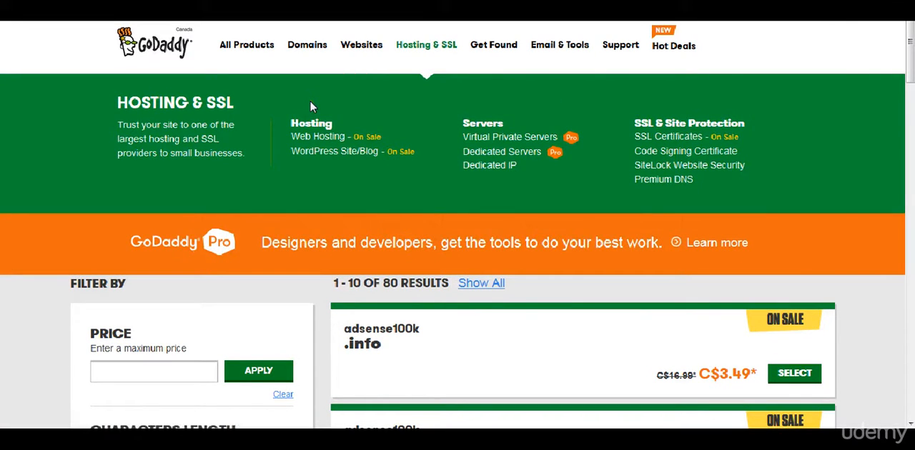
pyautogui.click(313, 152)
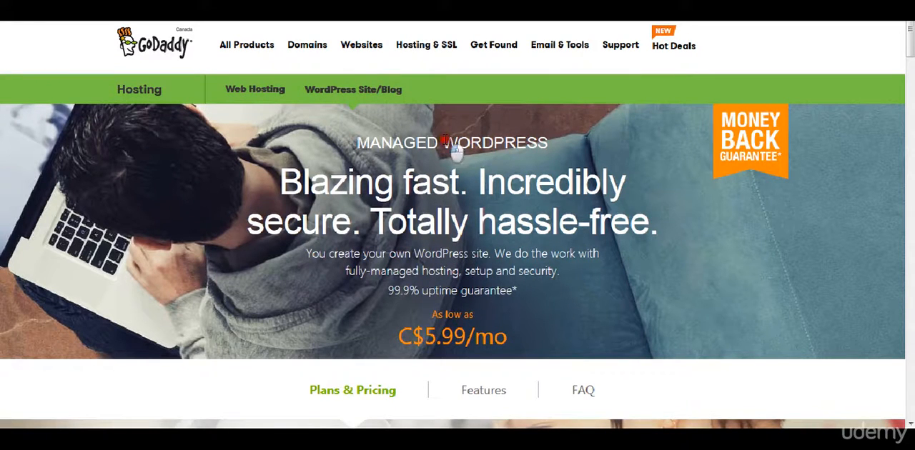
# - Examine the Managed WordPress description and compare the prices and limits of the Starter, Business and Pro plans
pyautogui.moveTo(444, 142); pyautogui.dragTo(458, 180)
pyautogui.click(455, 180)
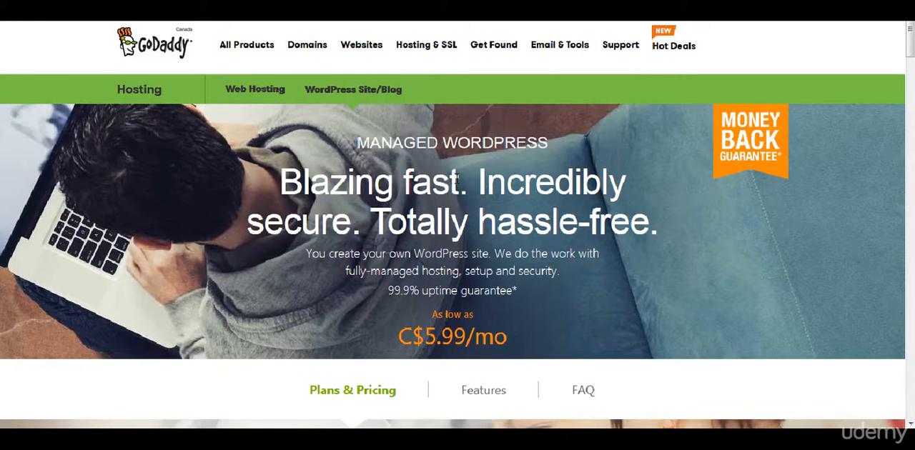
pyautogui.scroll(-1, 456, 180)
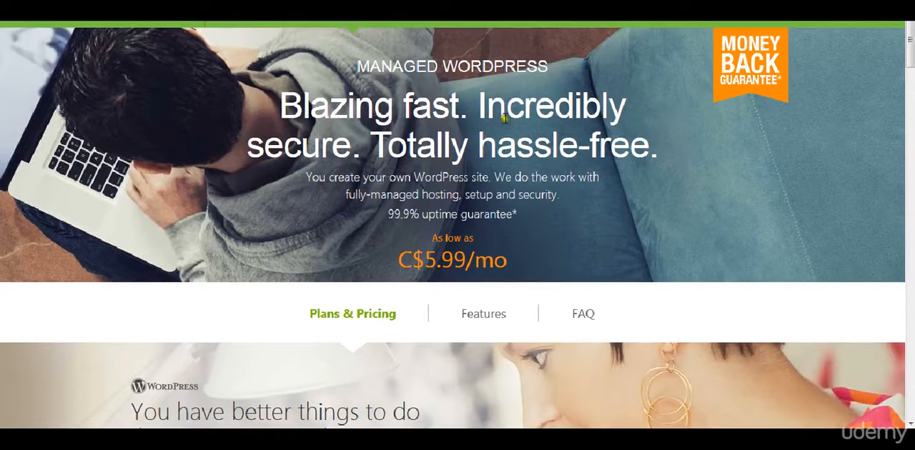
pyautogui.moveTo(416, 177); pyautogui.dragTo(429, 200)
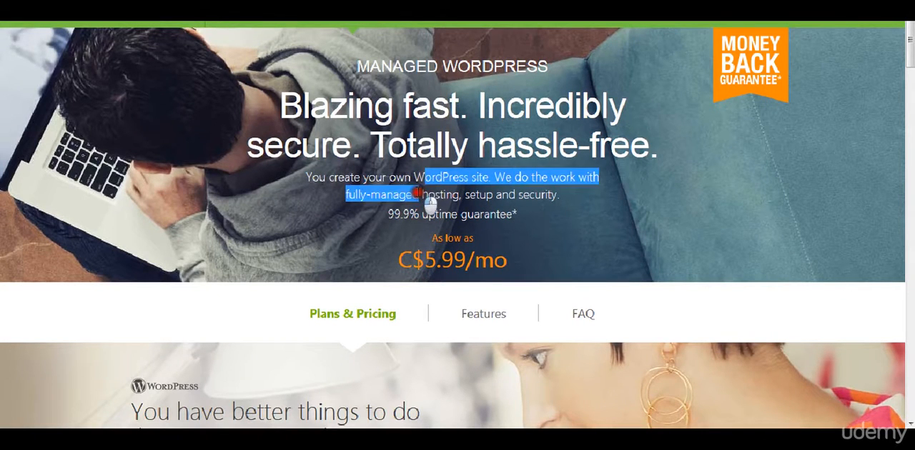
pyautogui.click(418, 192)
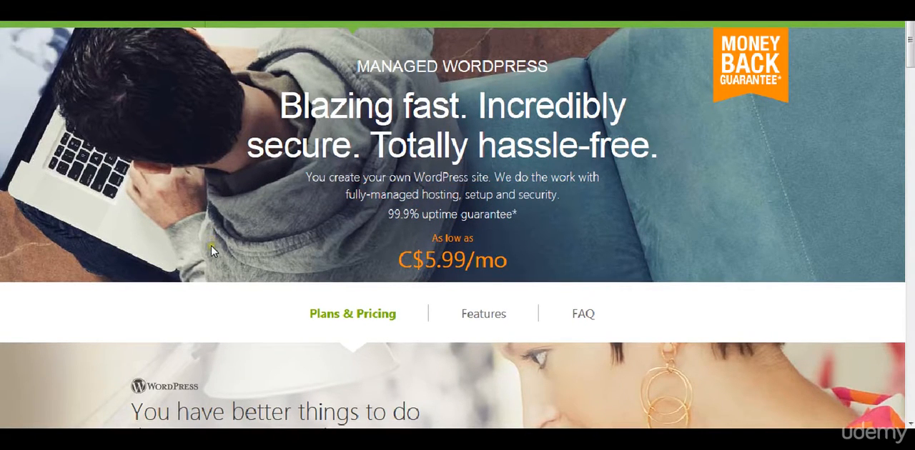
pyautogui.scroll(-6, 211, 247)
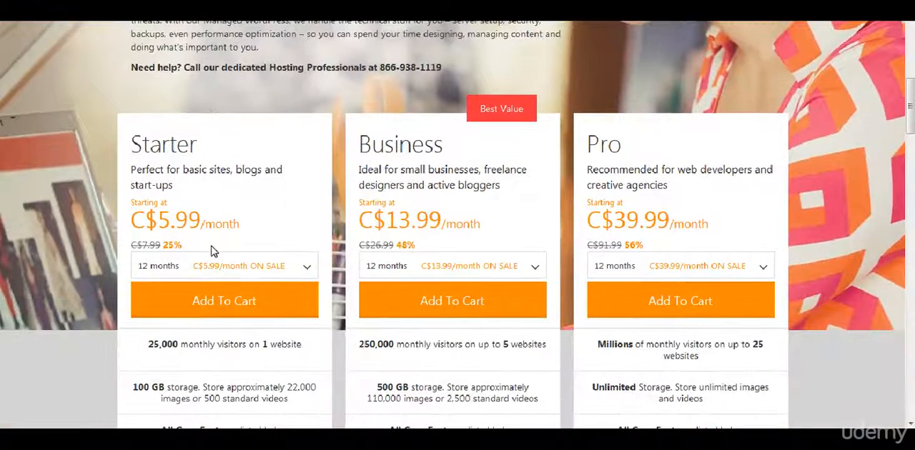
pyautogui.moveTo(133, 219); pyautogui.dragTo(201, 216)
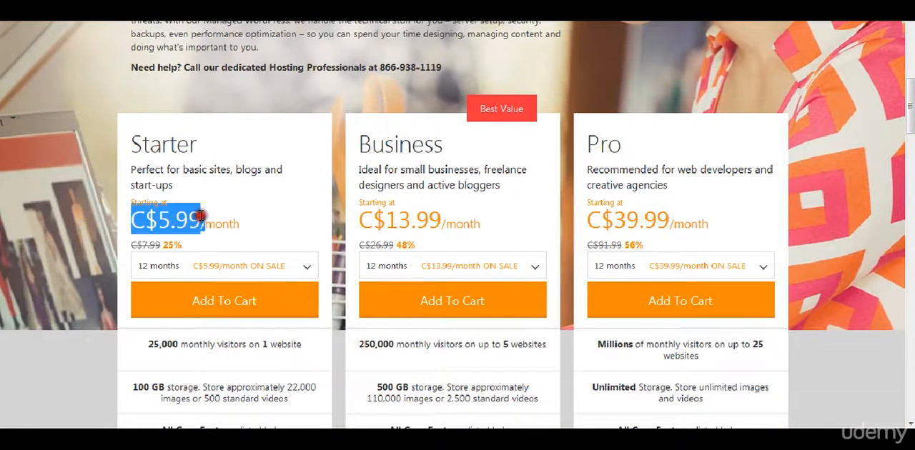
pyautogui.click(203, 216)
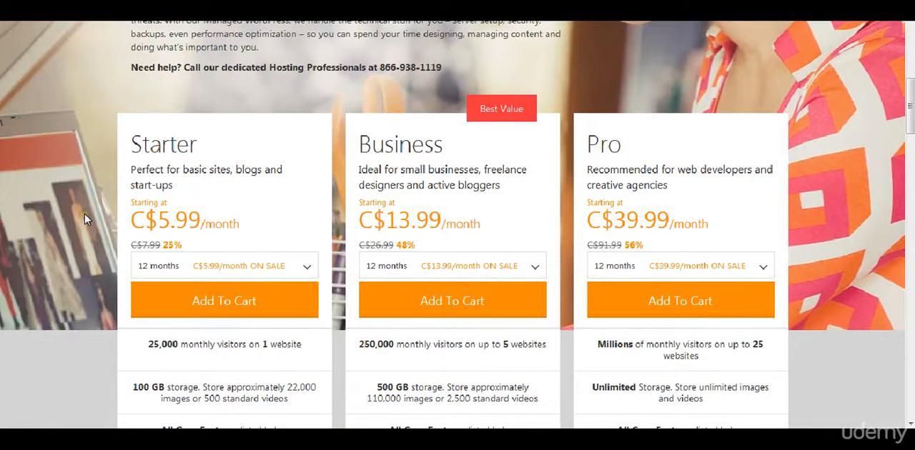
pyautogui.scroll(-2, 84, 214)
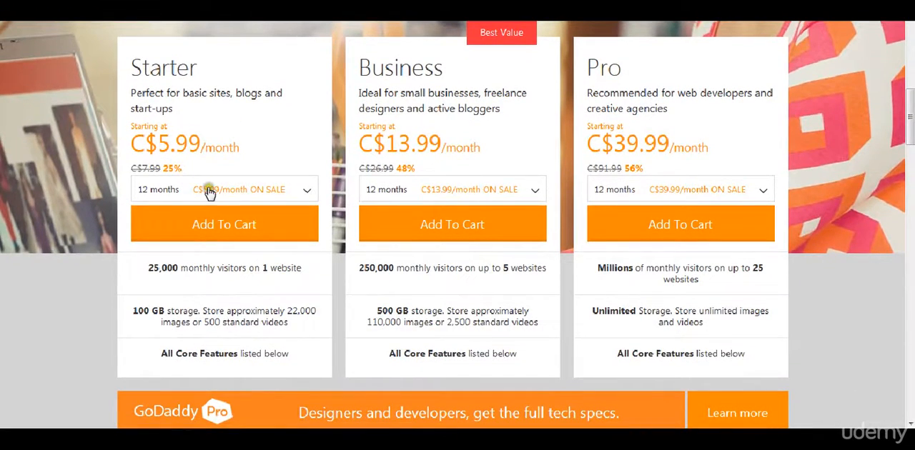
pyautogui.scroll(8, 15, 280)
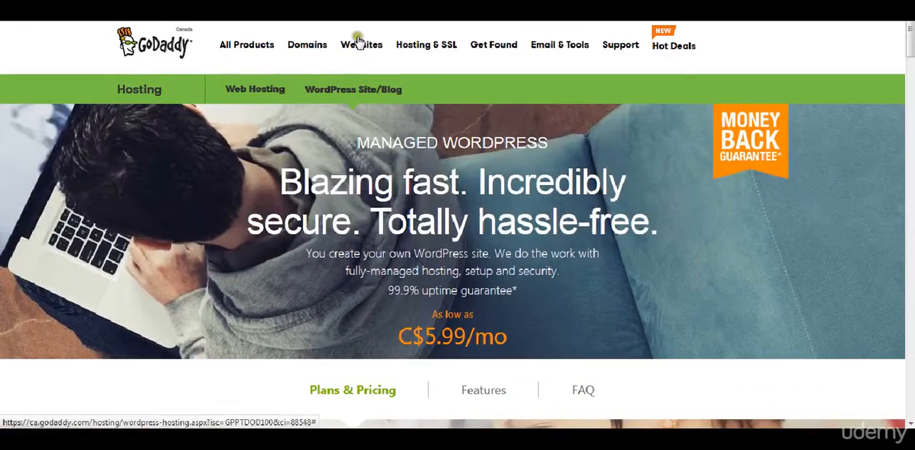
# - Open the Web Hosting page and compare the prices and features of the Economy, Deluxe and Ultimate plans
pyautogui.click(249, 94)
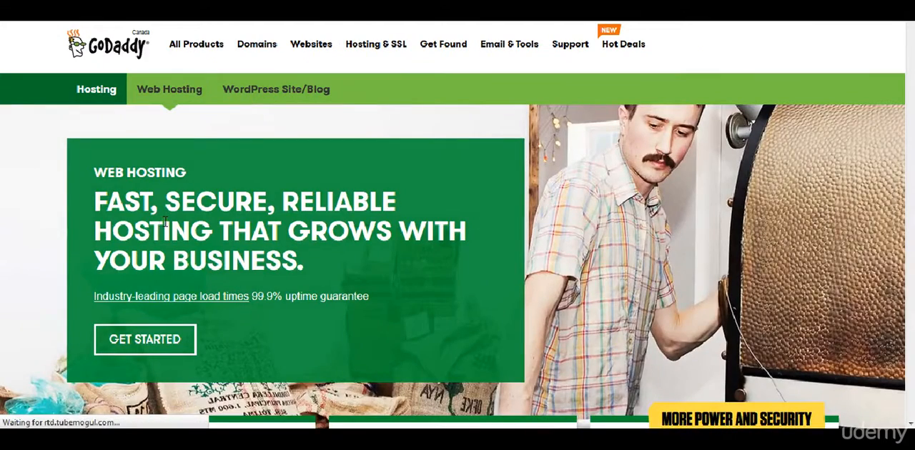
pyautogui.scroll(-4, 165, 223)
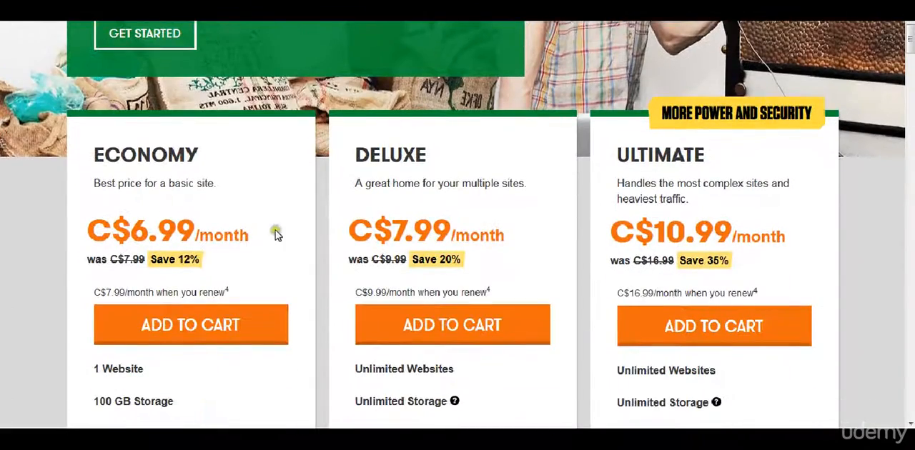
pyautogui.scroll(-2, 299, 251)
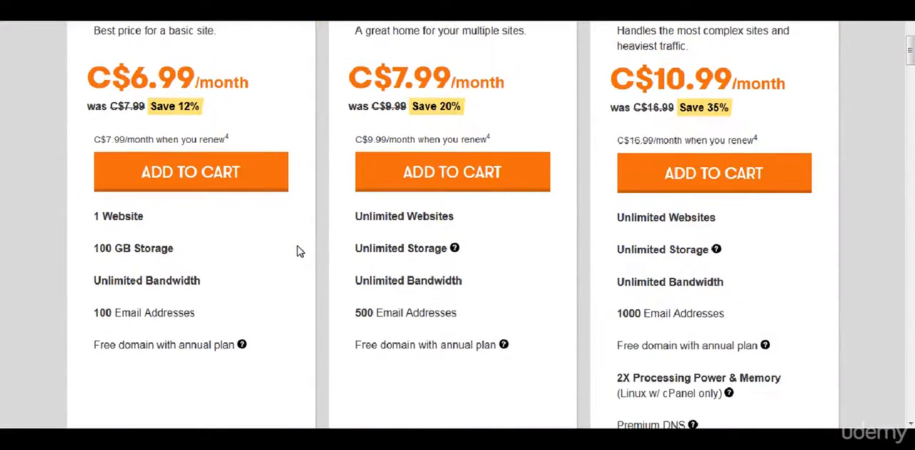
pyautogui.scroll(-3, 299, 250)
pyautogui.scroll(3, 299, 251)
pyautogui.scroll(-2, 356, 241)
pyautogui.scroll(3, 355, 238)
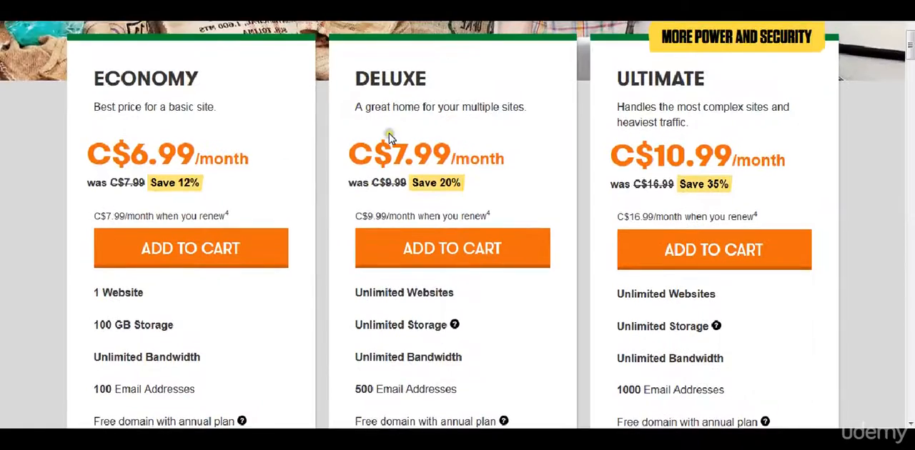
pyautogui.scroll(4, 388, 133)
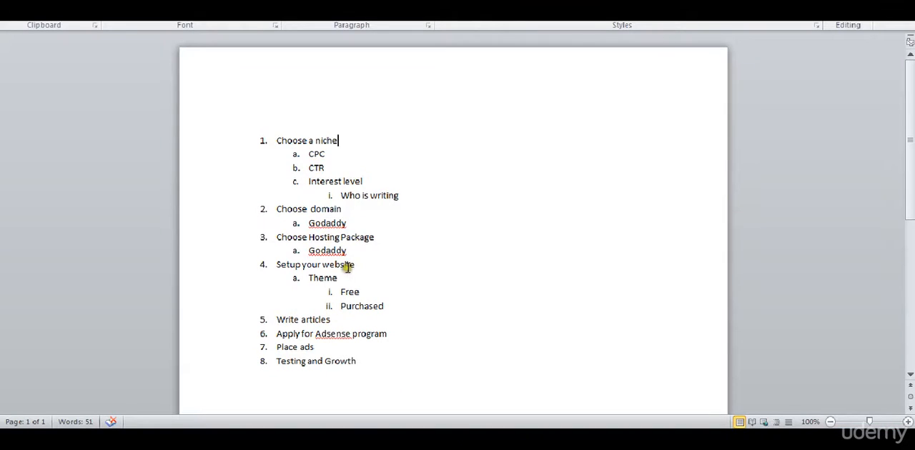
# - Review the "Setup your website" item and its Theme sub-items in the Word outline
pyautogui.click(338, 265)
pyautogui.tripleClick(337, 265)
pyautogui.doubleClick(345, 306)
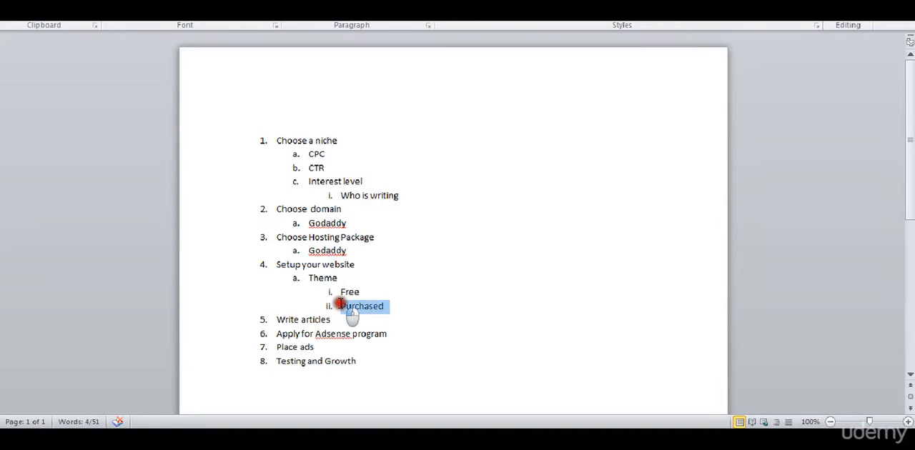
pyautogui.doubleClick(308, 266)
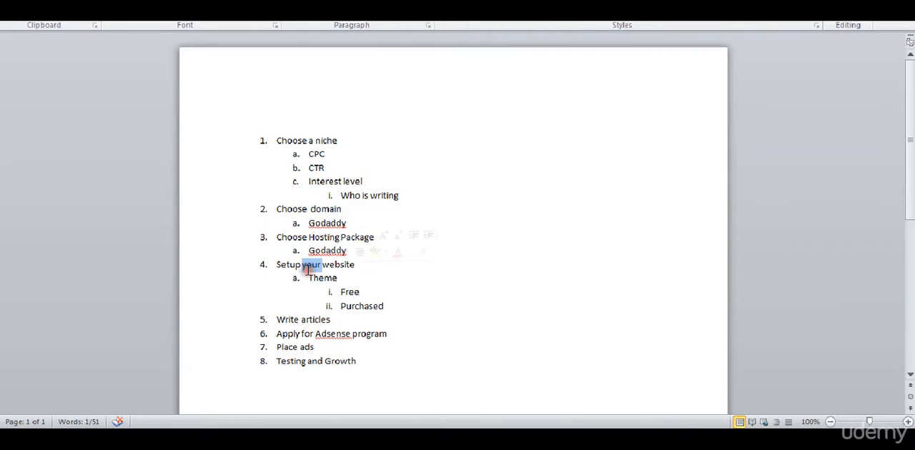
pyautogui.click(306, 277)
pyautogui.doubleClick(307, 277)
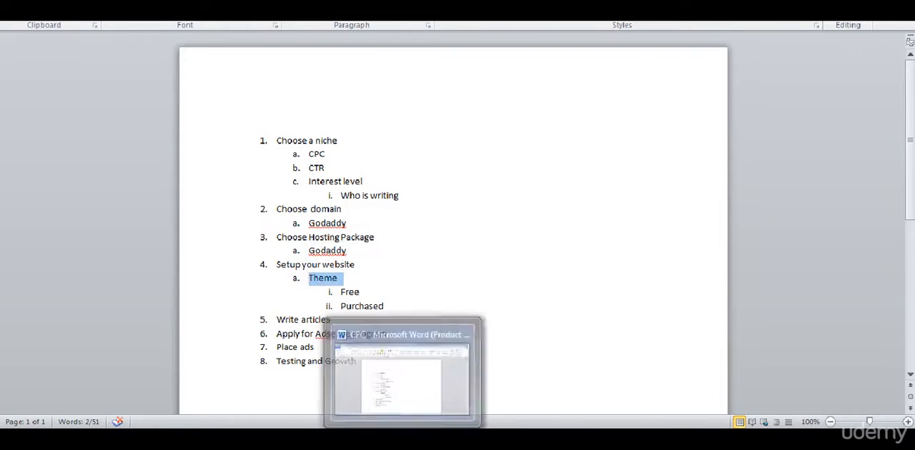
# - Switch to the browser and look over the new WordPress site's front page from header to footer
pyautogui.click(402, 437)
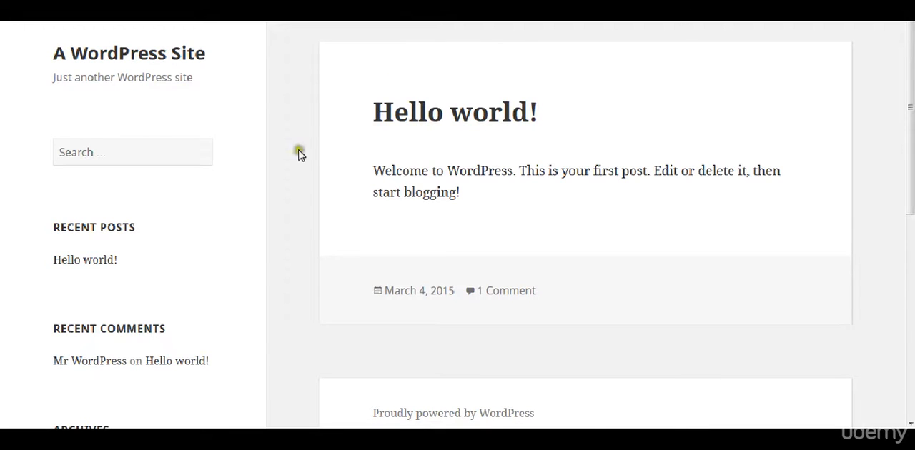
pyautogui.scroll(-5, 301, 156)
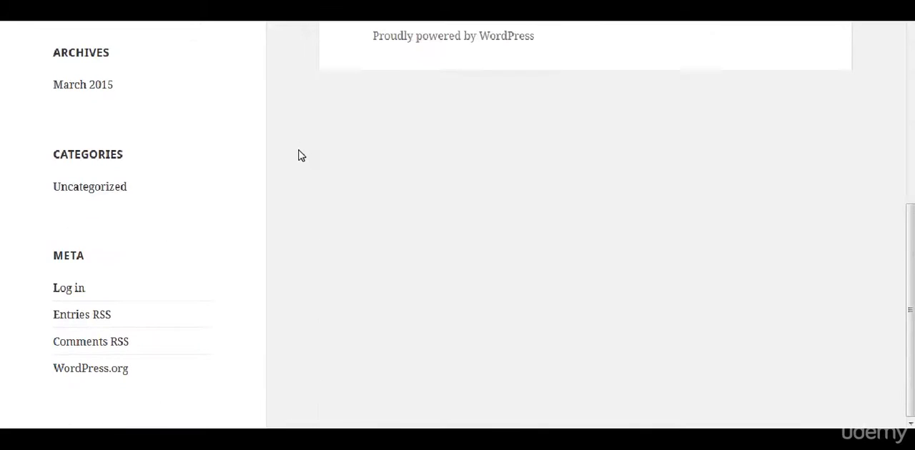
pyautogui.scroll(5, 301, 156)
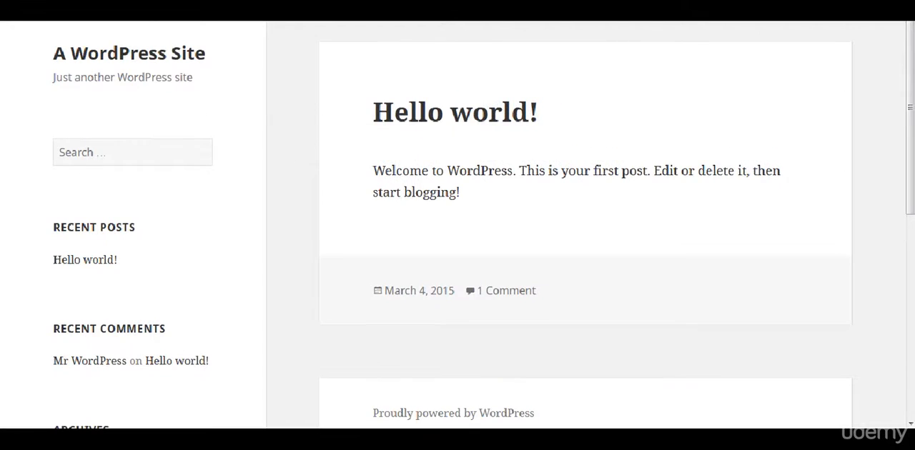
# - Log in to the WordPress admin of adsense100k.com with the username and account password, and let the browser remember the password
pyautogui.write('/')
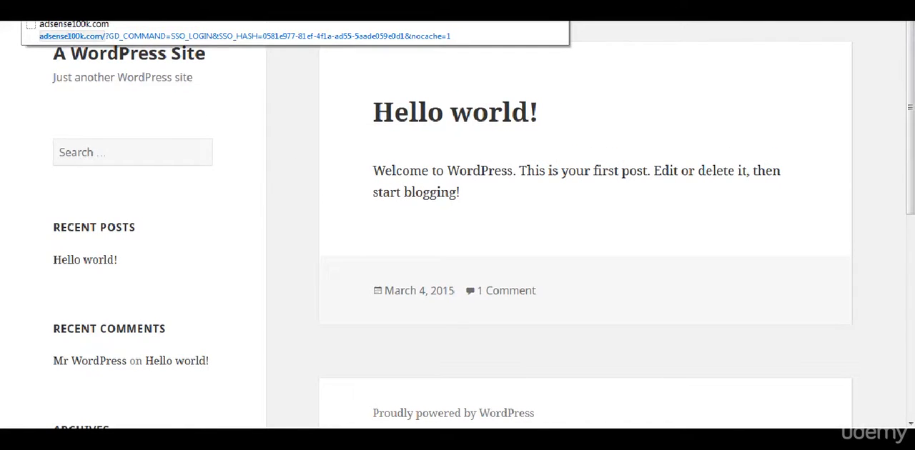
pyautogui.write('w')
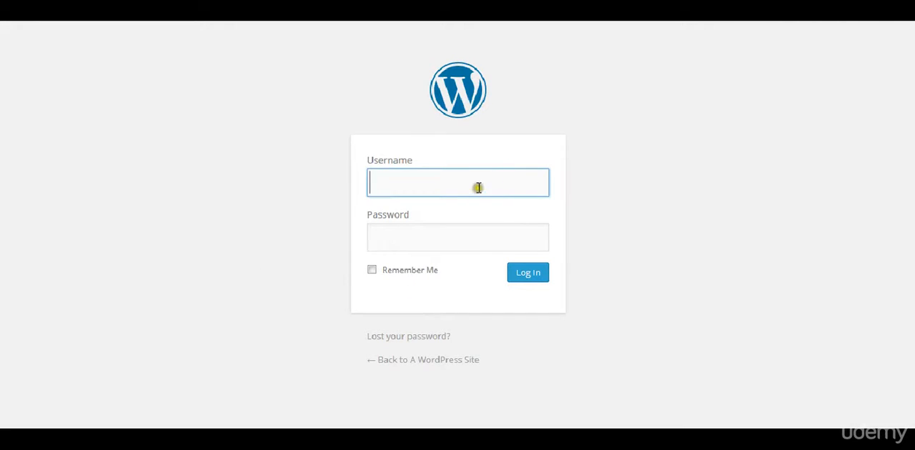
pyautogui.write('jordan')
pyautogui.press('Tab')
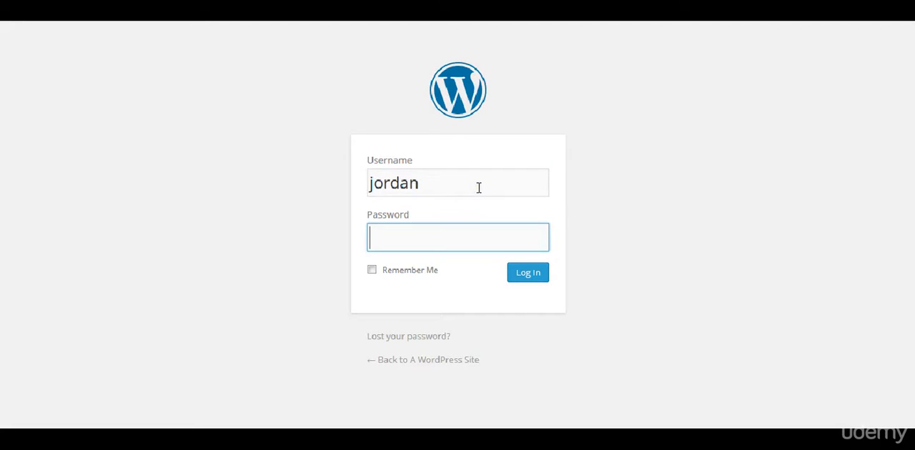
pyautogui.write('•••••••••••')
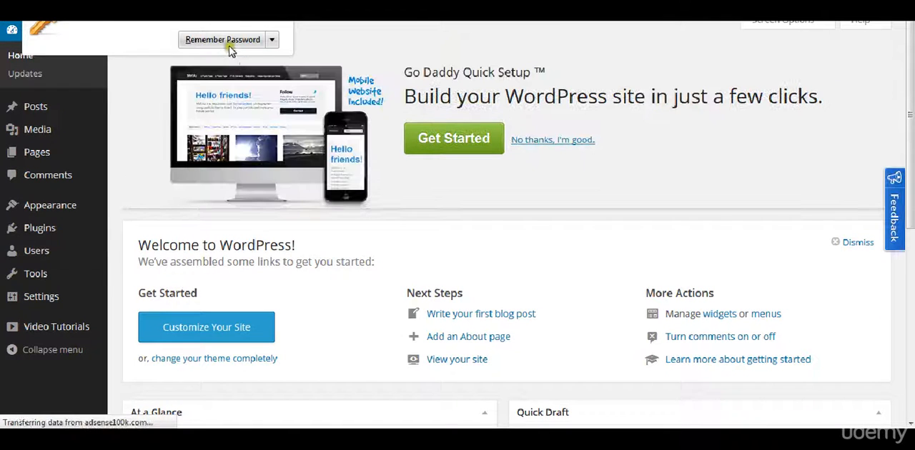
pyautogui.click(228, 41)
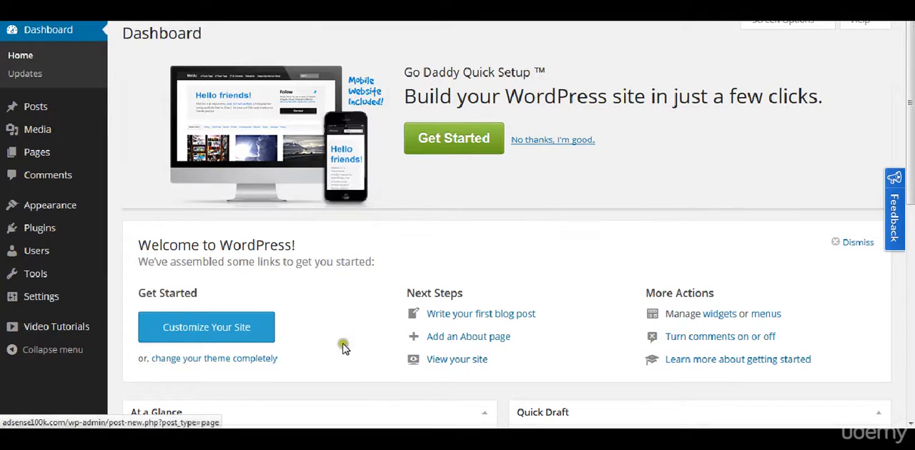
# - Open the site's installed themes from the dashboard and go to the page for adding new themes
pyautogui.scroll(-6, 347, 379)
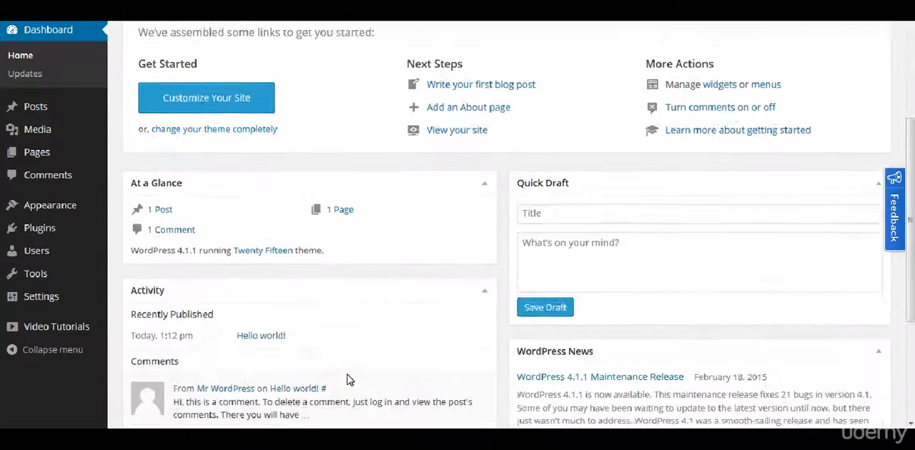
pyautogui.scroll(6, 348, 380)
pyautogui.scroll(1, 347, 379)
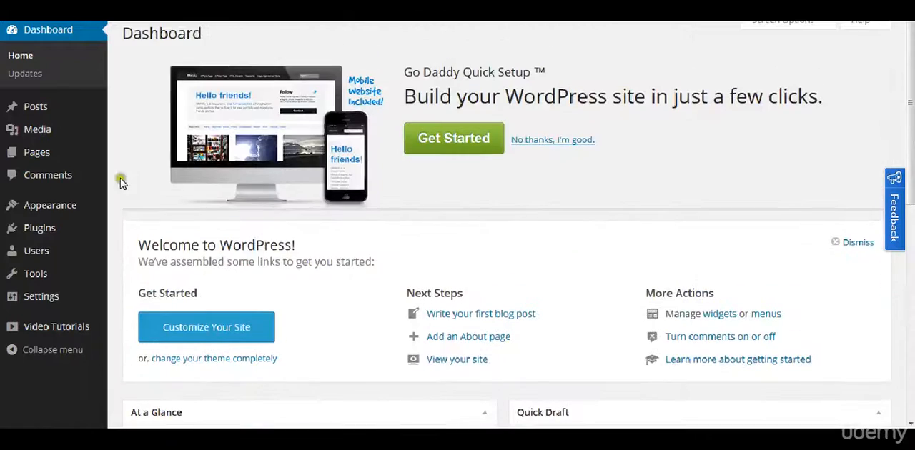
pyautogui.moveTo(68, 211)
pyautogui.click(135, 208)
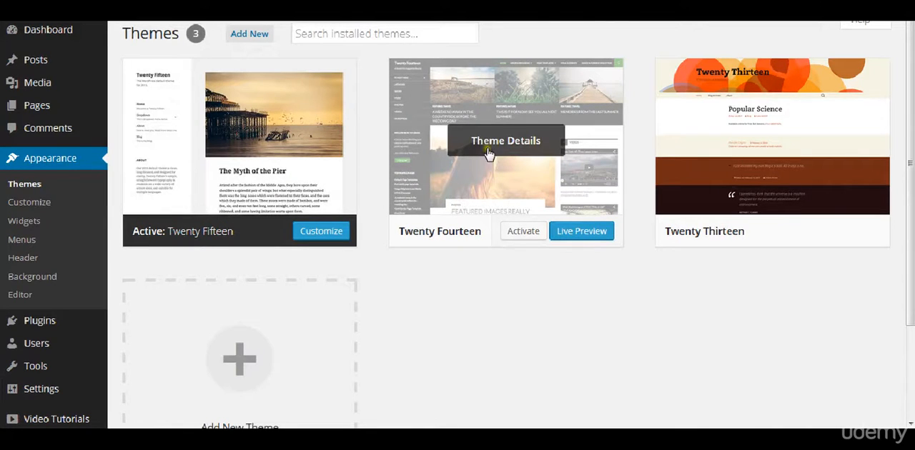
pyautogui.click(254, 35)
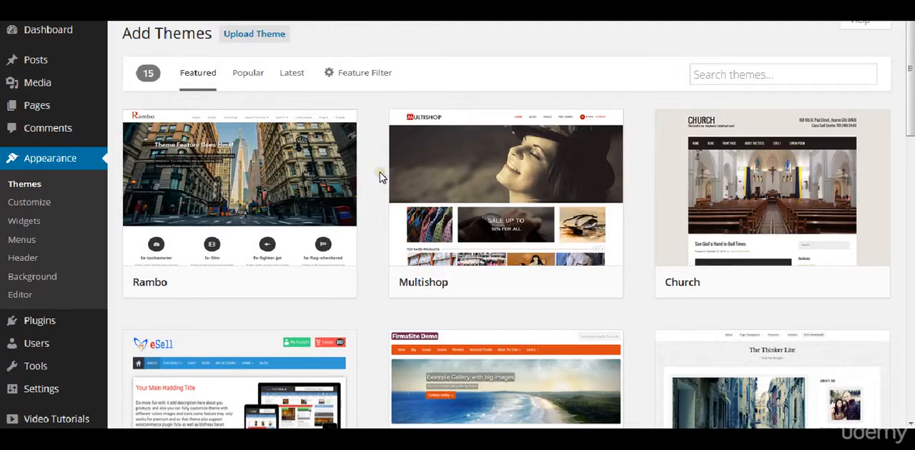
# - Browse the featured WordPress themes from the first row to the last
pyautogui.scroll(-5, 379, 179)
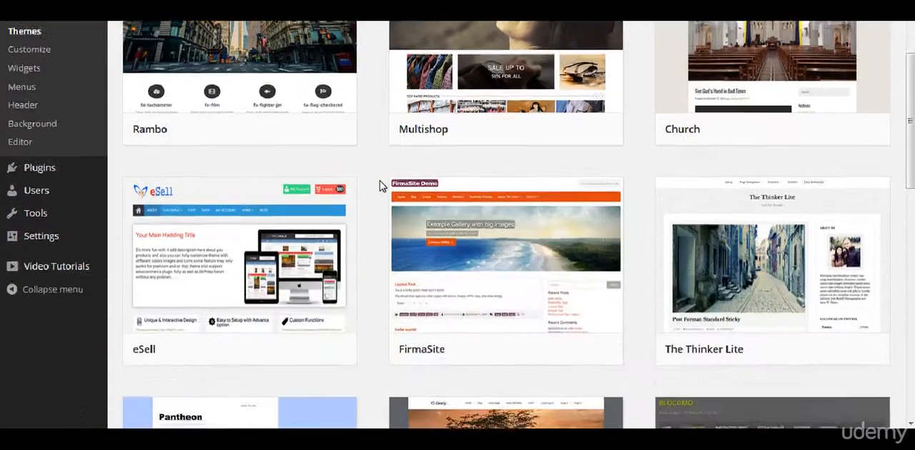
pyautogui.scroll(-4, 379, 181)
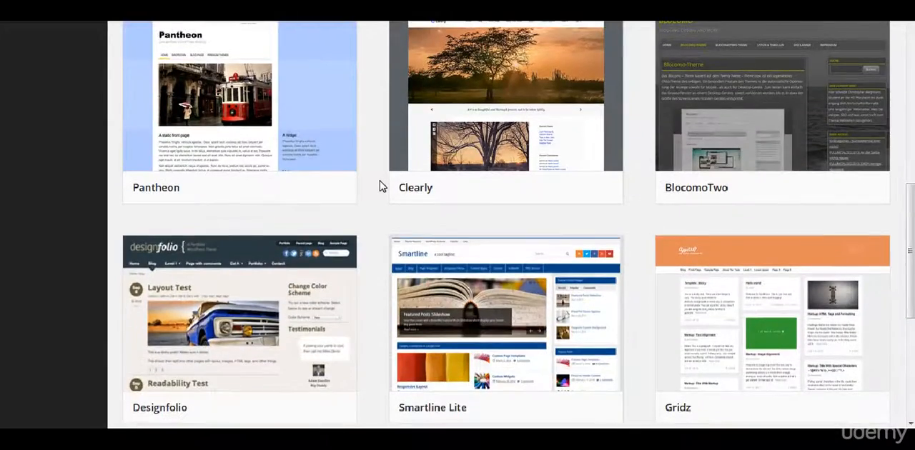
pyautogui.scroll(-3, 379, 181)
pyautogui.scroll(-2, 380, 182)
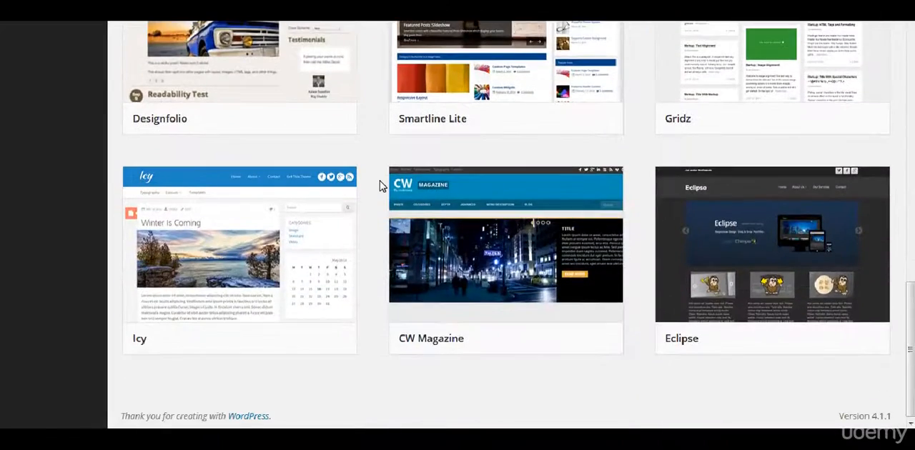
pyautogui.scroll(15, 379, 181)
# - Find the Hueman theme among the popular themes, install it and activate it
pyautogui.click(236, 74)
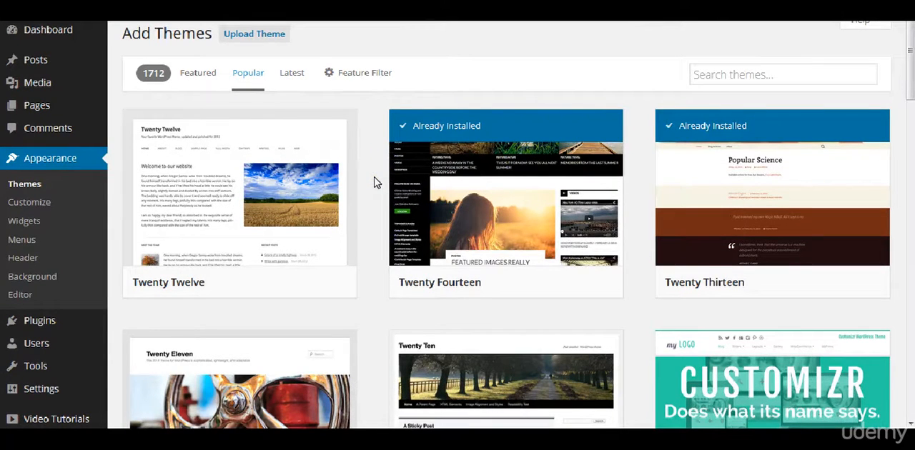
pyautogui.scroll(-5, 374, 182)
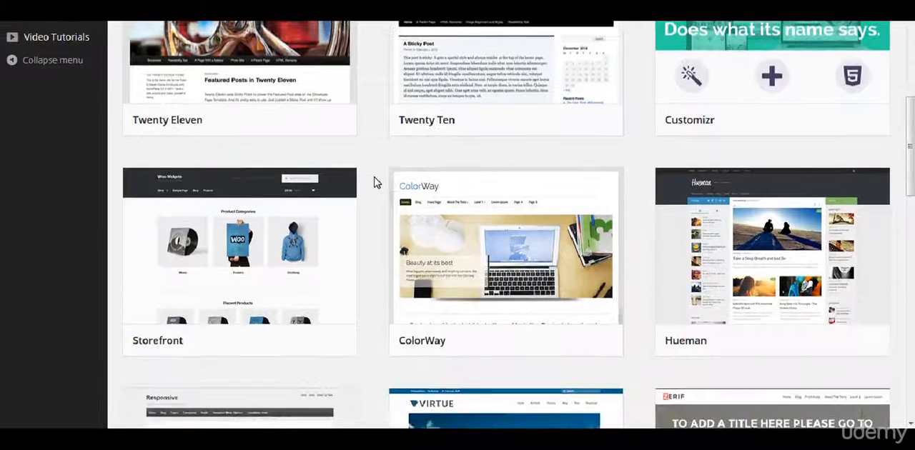
pyautogui.scroll(-1, 374, 183)
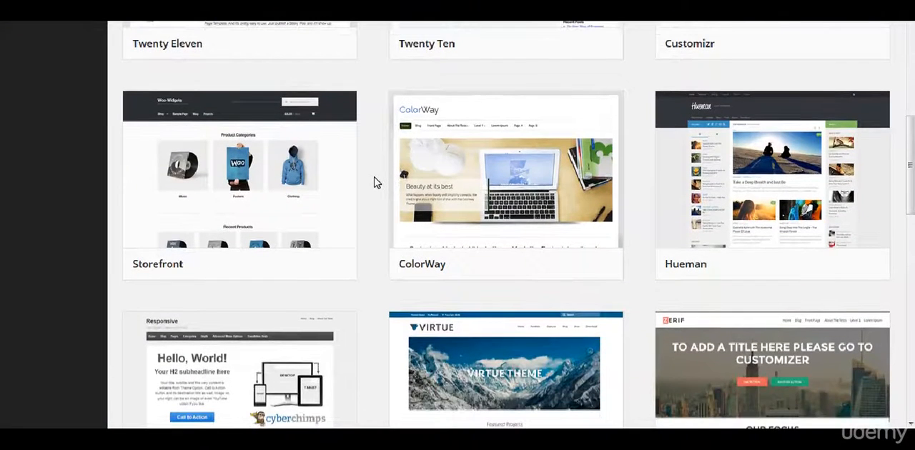
pyautogui.click(799, 197)
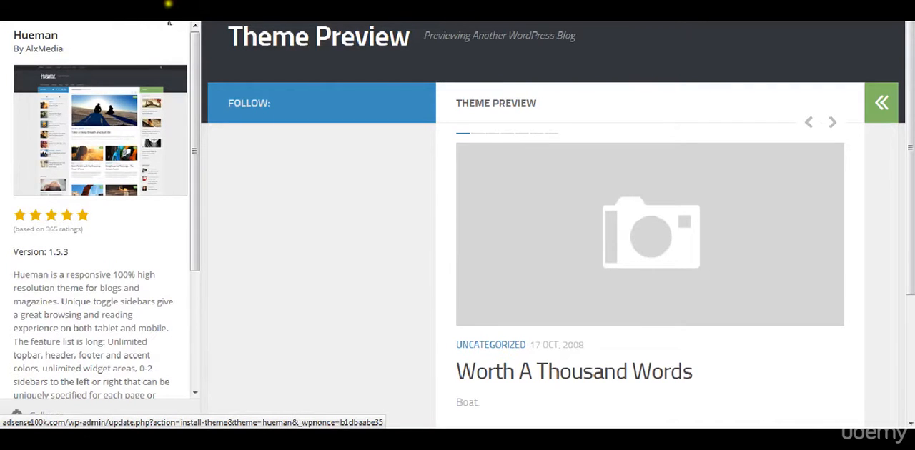
pyautogui.click(161, 2)
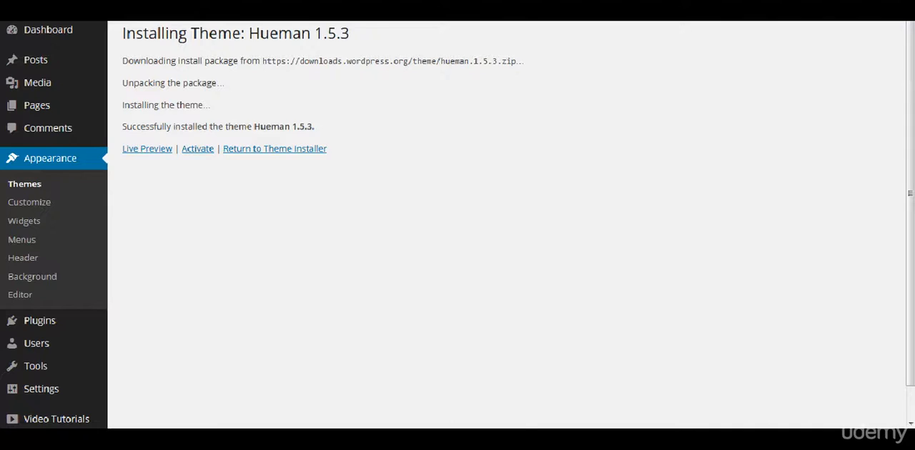
pyautogui.moveTo(399, 400)
pyautogui.click(203, 152)
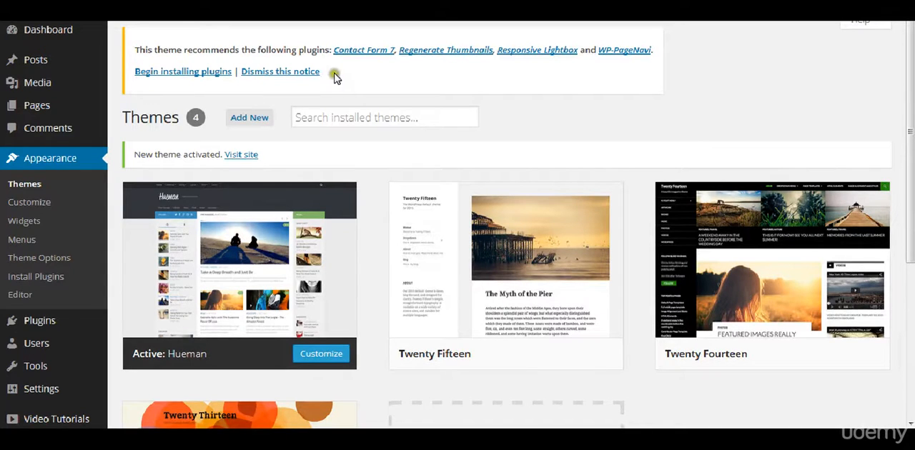
# - Install all four plugins recommended by the theme in bulk and return to the required plugins list
pyautogui.click(212, 73)
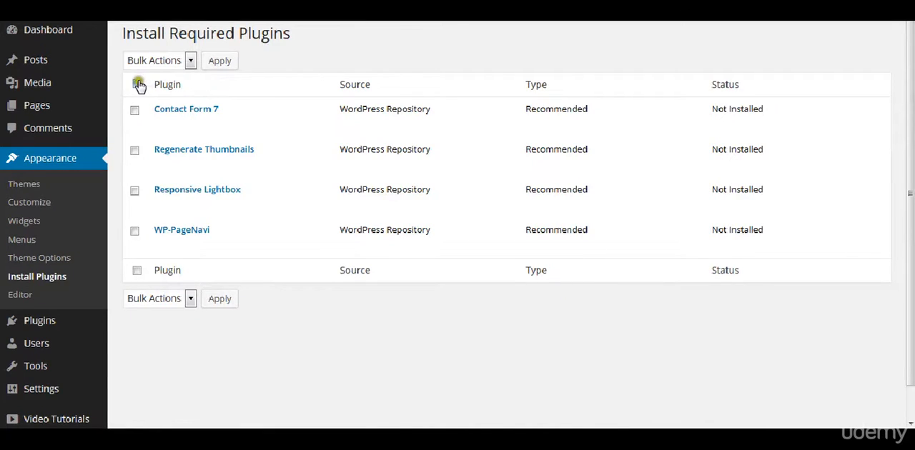
pyautogui.click(138, 84)
pyautogui.click(166, 57)
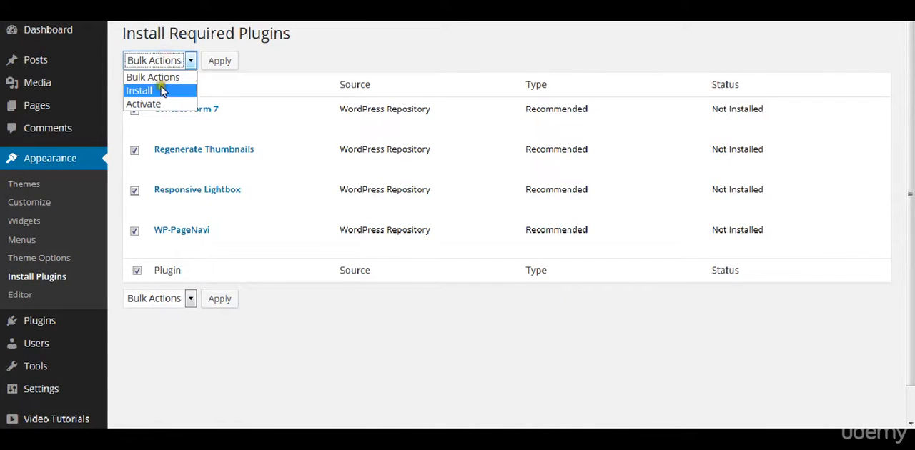
pyautogui.click(166, 91)
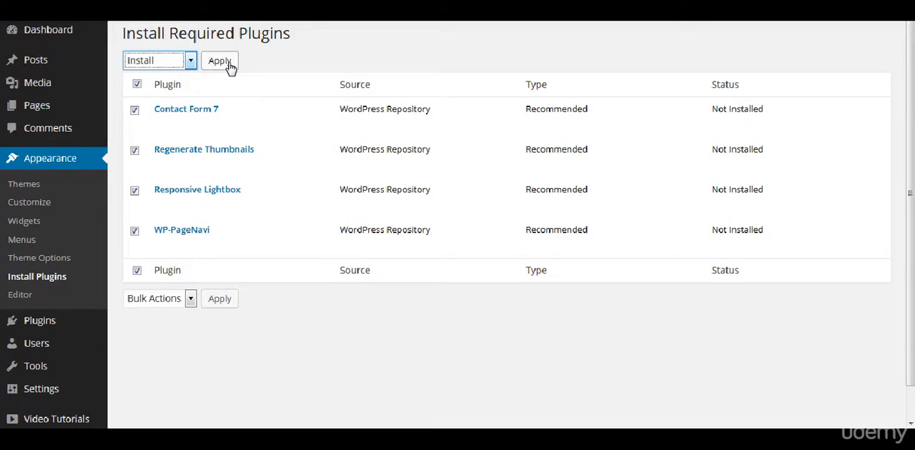
pyautogui.click(229, 64)
pyautogui.moveTo(224, 129)
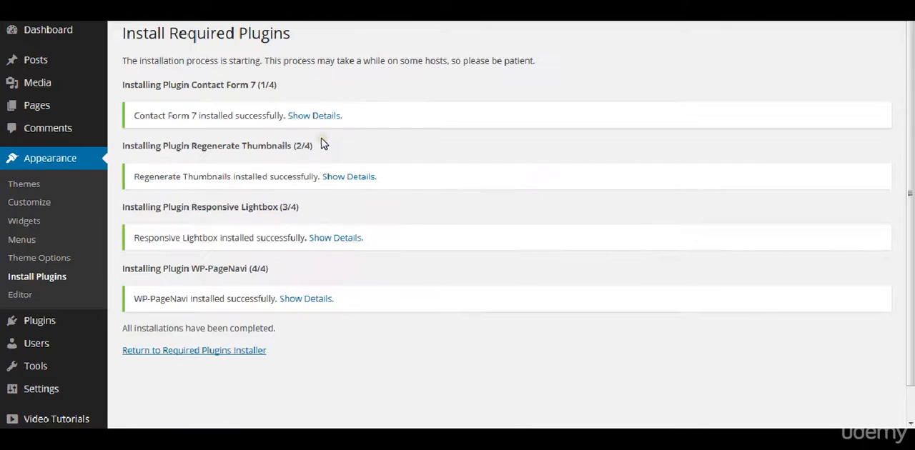
pyautogui.click(207, 352)
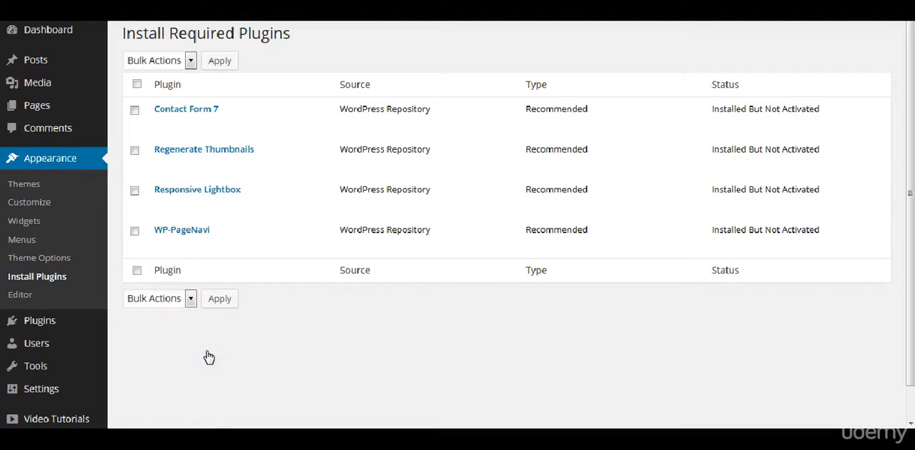
# - View the site's front page and check how the Hueman theme displays the header, sidebars and post
pyautogui.moveTo(77, 27)
pyautogui.click(47, 24)
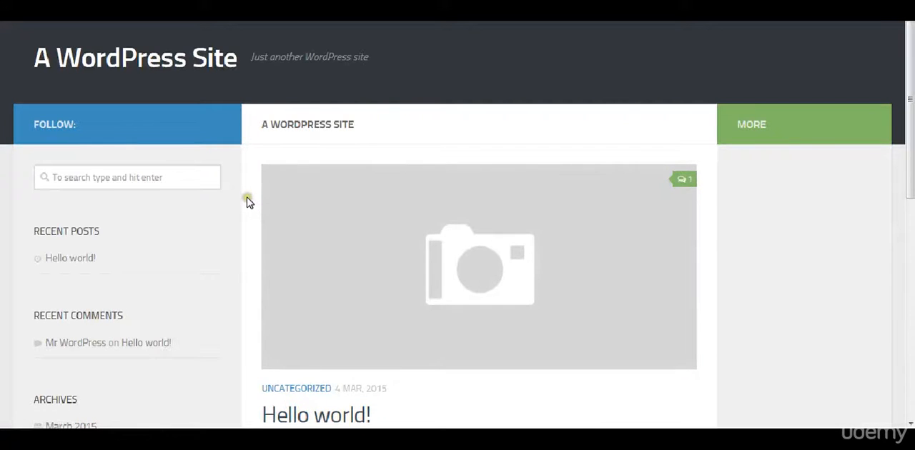
pyautogui.scroll(-6, 247, 242)
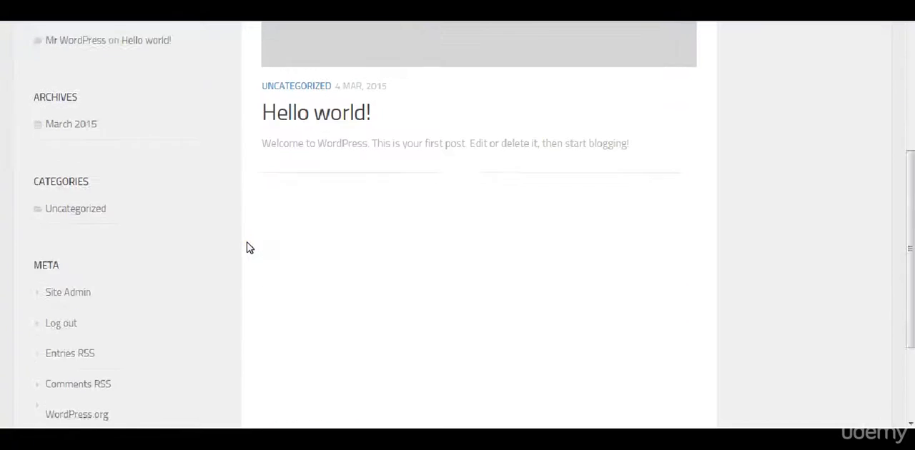
pyautogui.scroll(6, 247, 248)
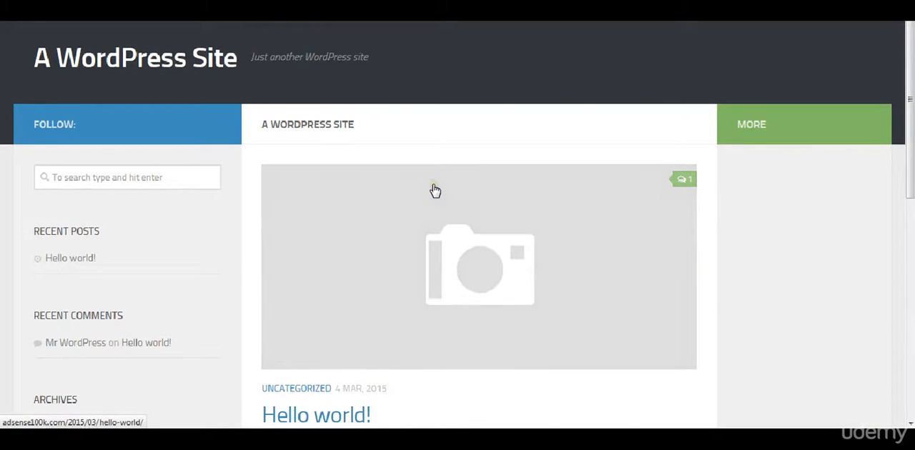
pyautogui.scroll(-6, 434, 191)
pyautogui.scroll(6, 434, 190)
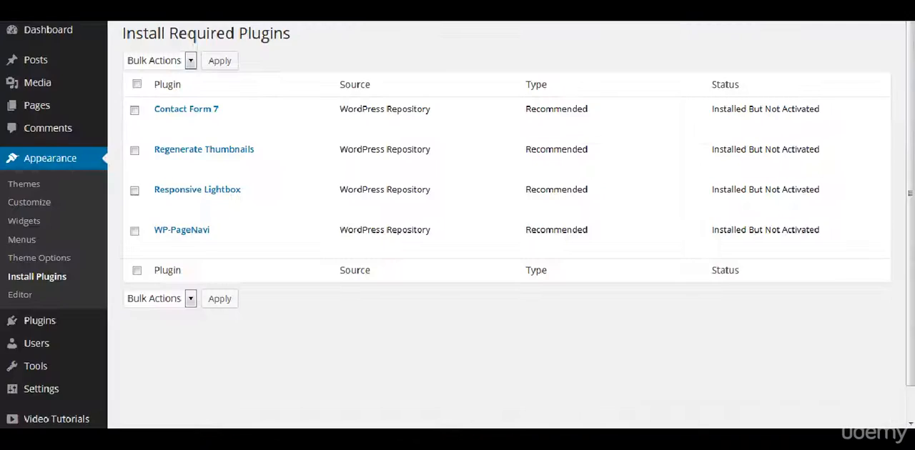
# - Open the general site settings and set the site title to "Adsense 100k"
pyautogui.scroll(-1, 78, 383)
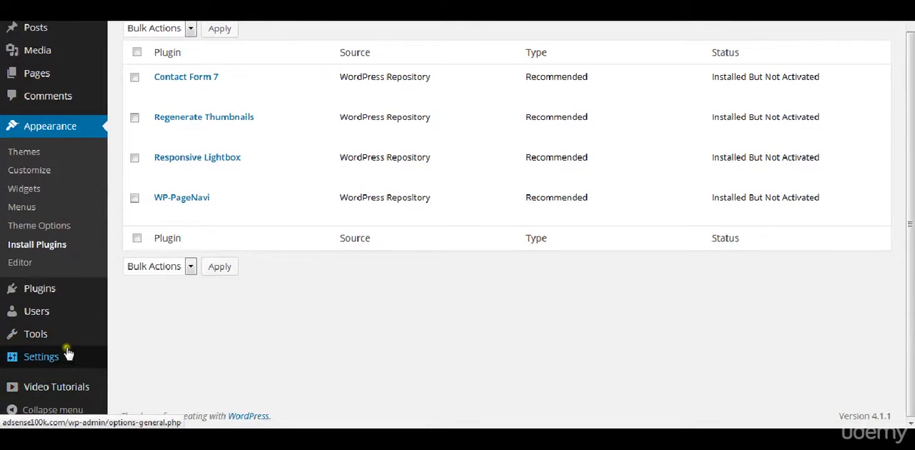
pyautogui.moveTo(68, 354)
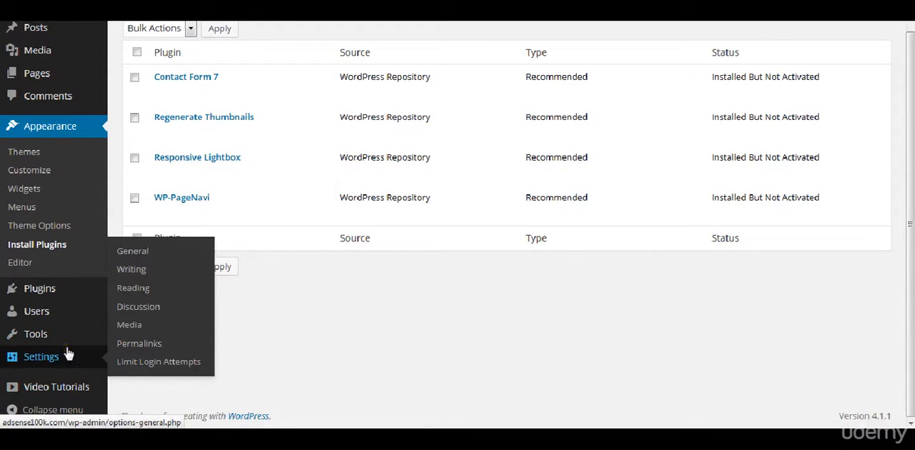
pyautogui.click(143, 250)
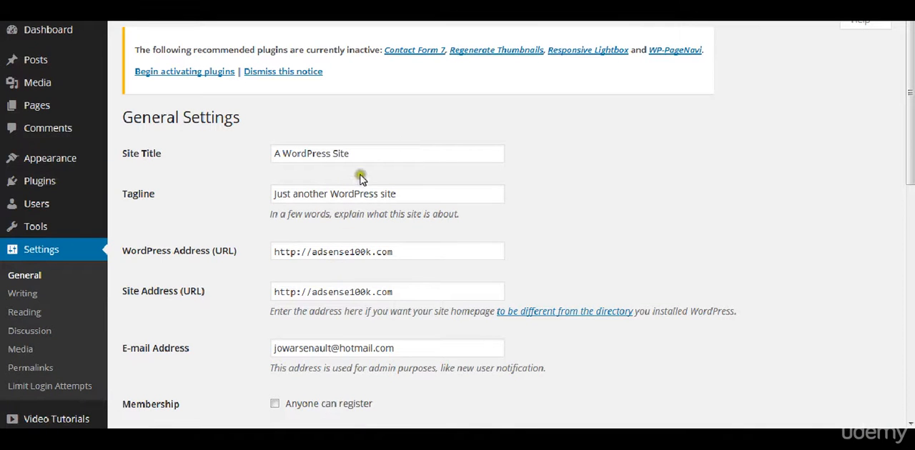
pyautogui.tripleClick(381, 154)
pyautogui.write('Adsense')
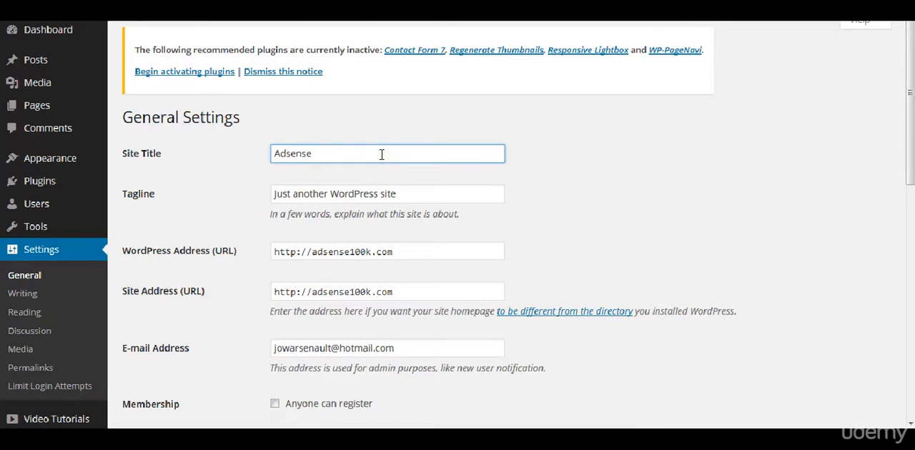
pyautogui.write(' 100k')
pyautogui.press('Tab')
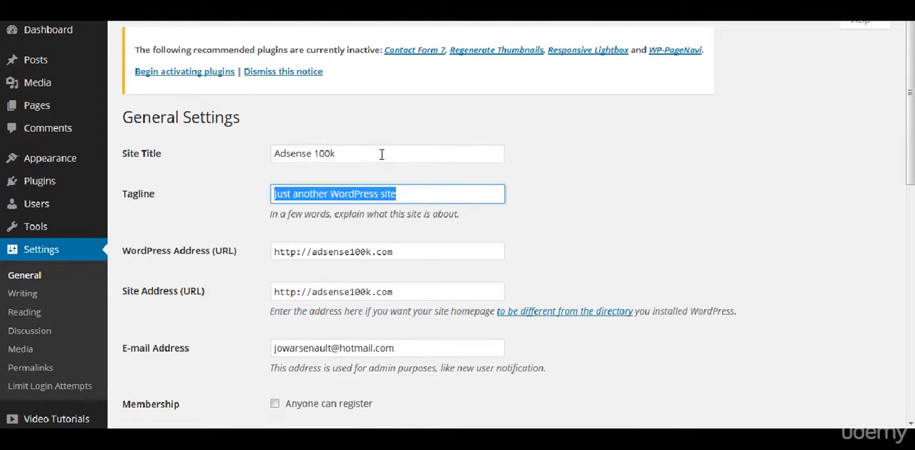
# - Replace the tagline with "Adsense website teaching how to make 100k through Adsense"
pyautogui.write('Adsense We')
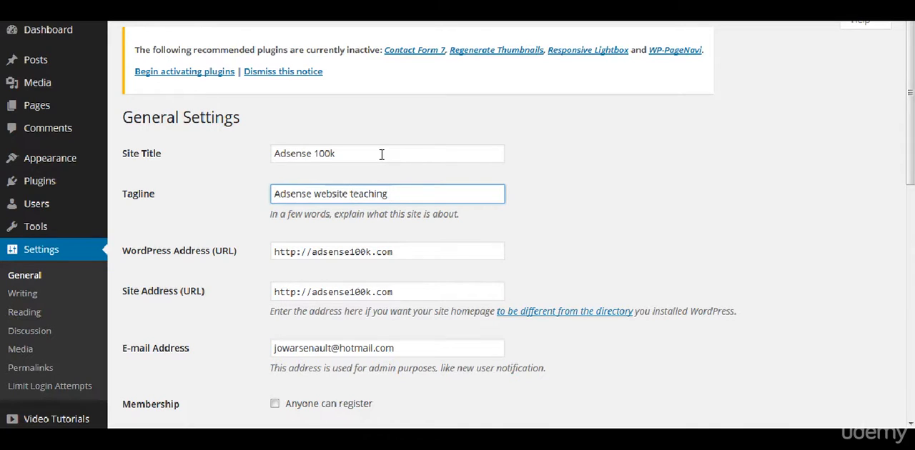
pyautogui.write('bsite teaching how to make 100k')
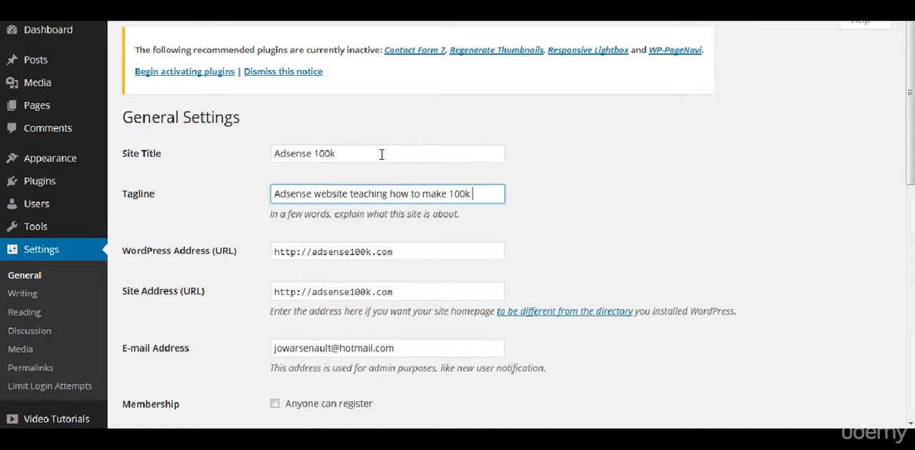
pyautogui.write(' through Adsense')
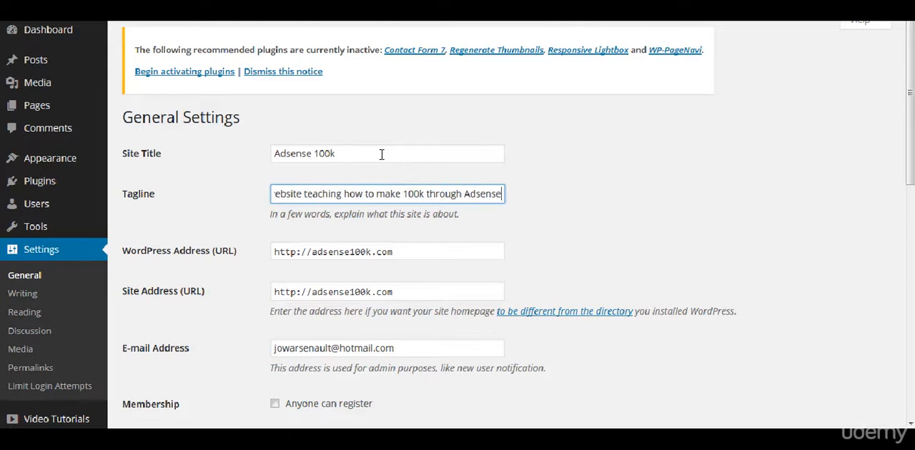
pyautogui.click(512, 271)
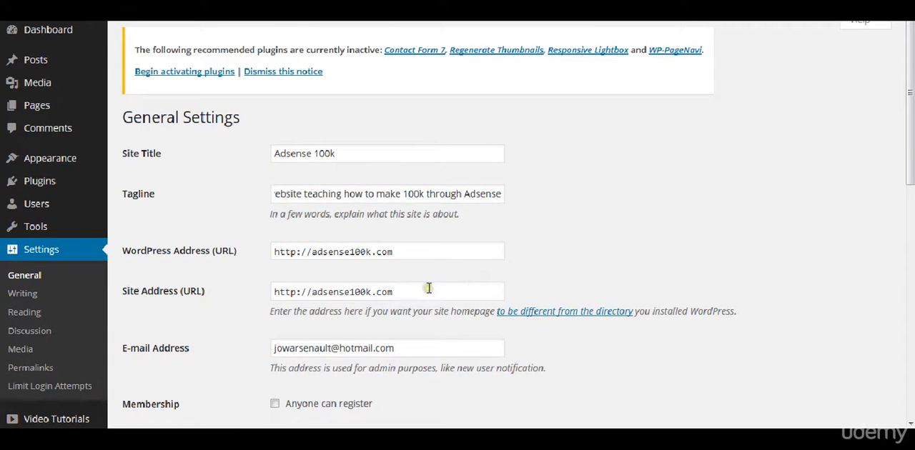
# - Set the site's timezone to UTC-4 in the general settings
pyautogui.scroll(-7, 430, 357)
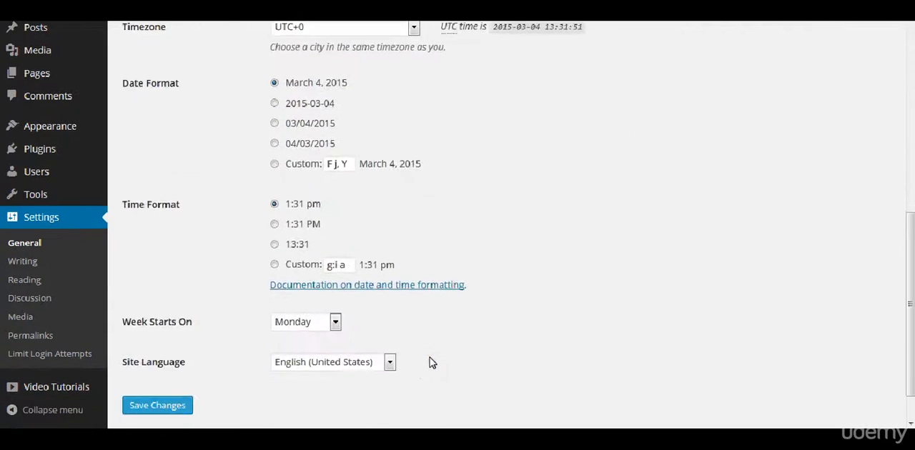
pyautogui.scroll(2, 429, 357)
pyautogui.click(397, 183)
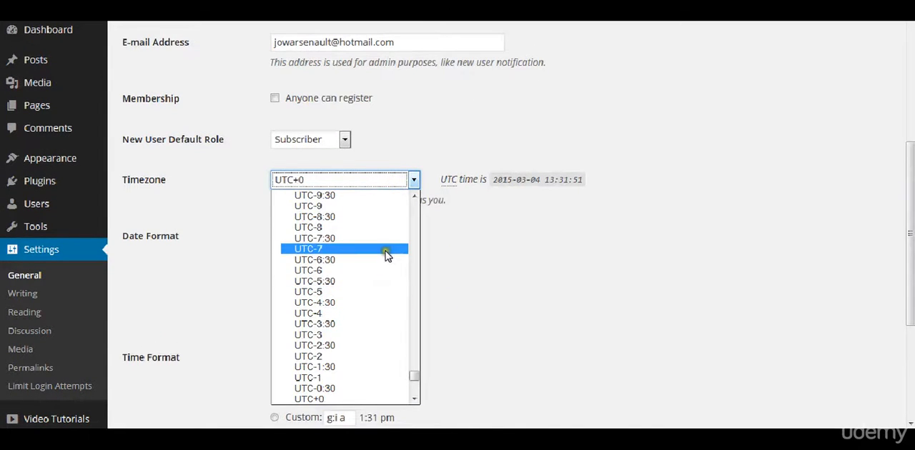
pyautogui.click(359, 311)
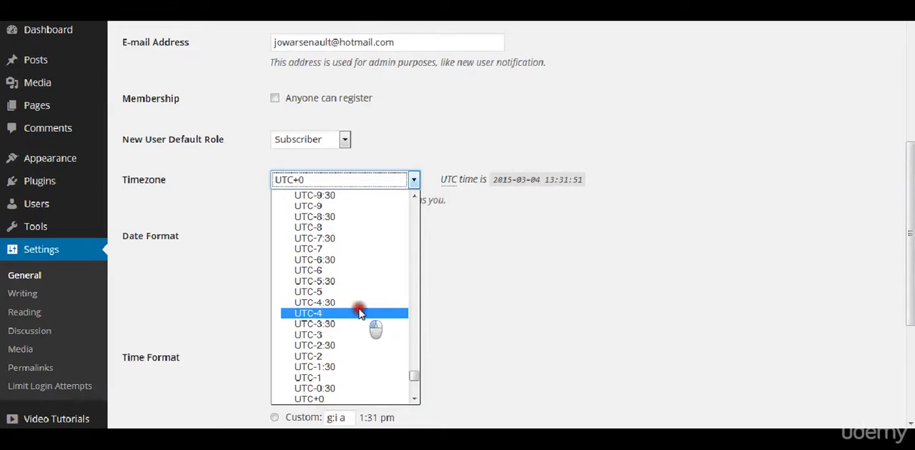
pyautogui.click(489, 268)
pyautogui.scroll(-1, 489, 268)
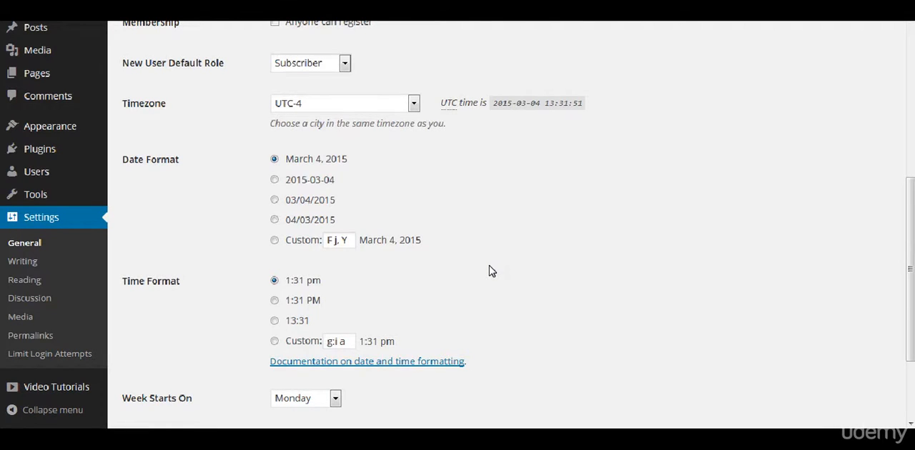
# - Save the changes to the general settings
pyautogui.click(487, 215)
pyautogui.scroll(-3, 487, 219)
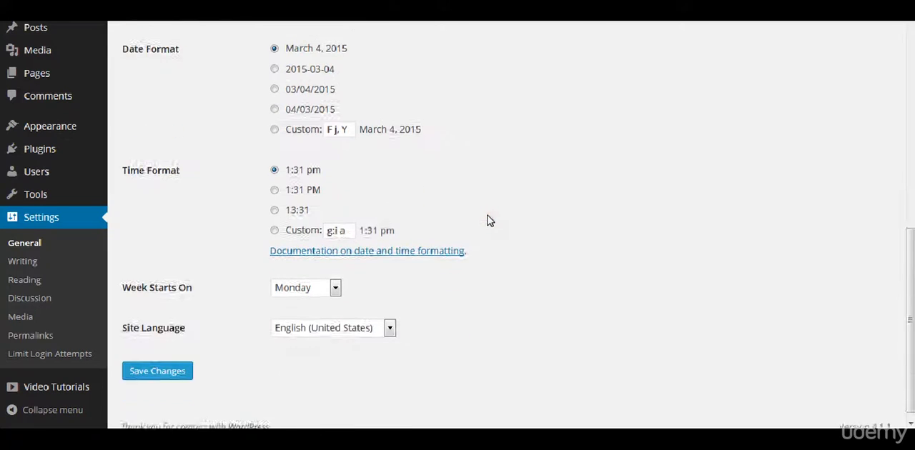
pyautogui.click(175, 363)
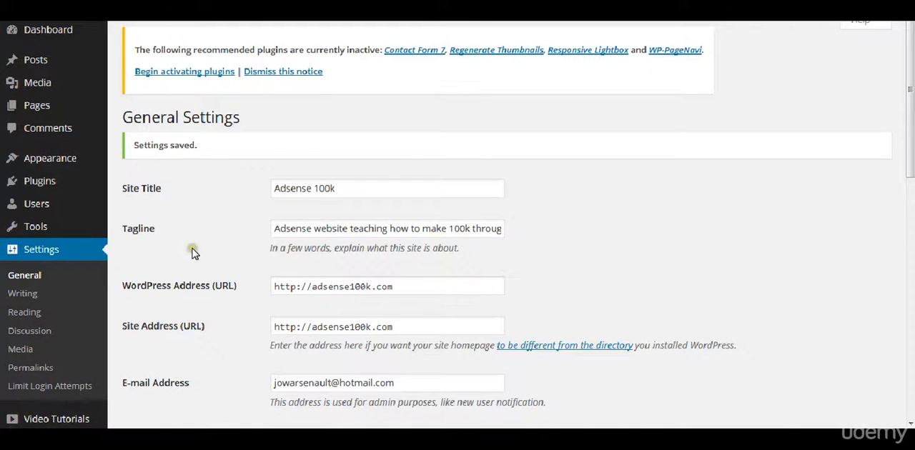
# - Open the permalink settings and choose Custom Structure as the permalink format
pyautogui.scroll(-3, 192, 251)
pyautogui.click(62, 340)
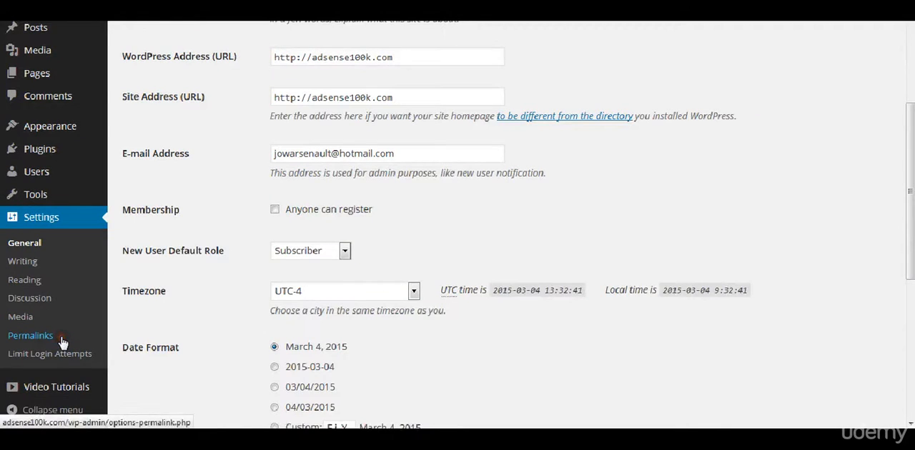
pyautogui.scroll(-1, 291, 163)
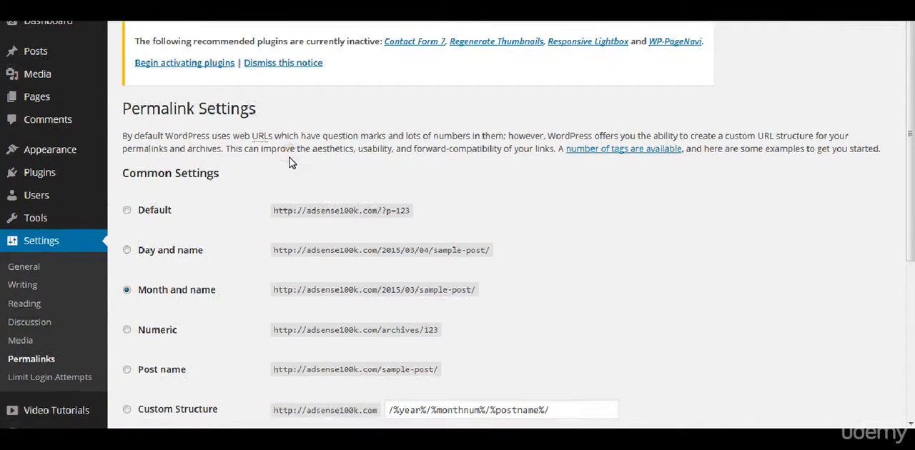
pyautogui.scroll(-2, 291, 163)
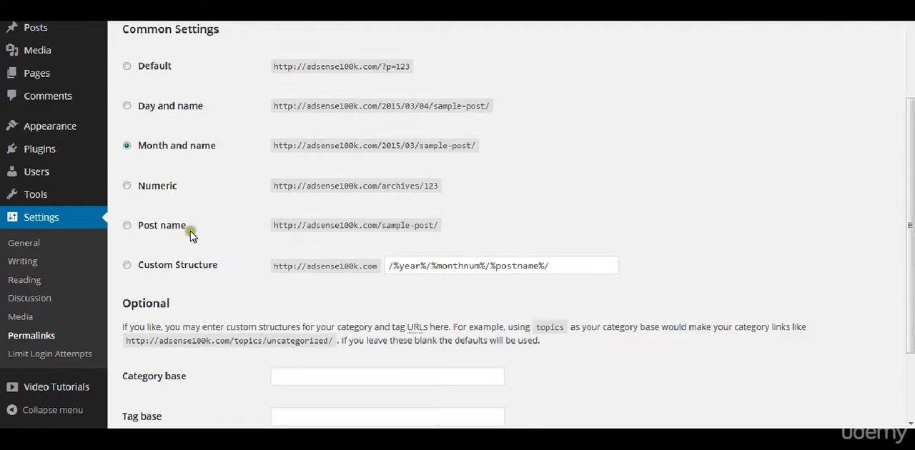
pyautogui.click(176, 274)
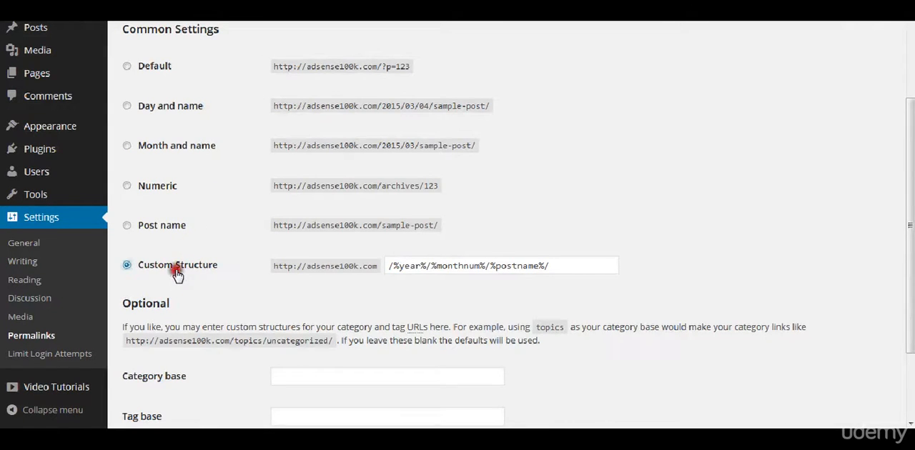
pyautogui.click(402, 268)
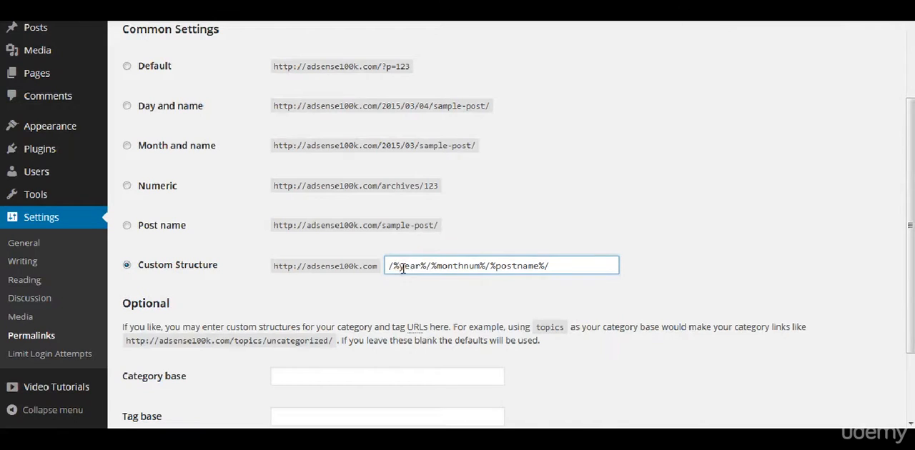
# - Edit the custom permalink structure to /%category%/%postname%/ by replacing the year tag and removing the month tag
pyautogui.moveTo(398, 267)
pyautogui.mouseDown()
pyautogui.moveTo(417, 262)
pyautogui.moveTo(399, 265)
pyautogui.mouseUp()
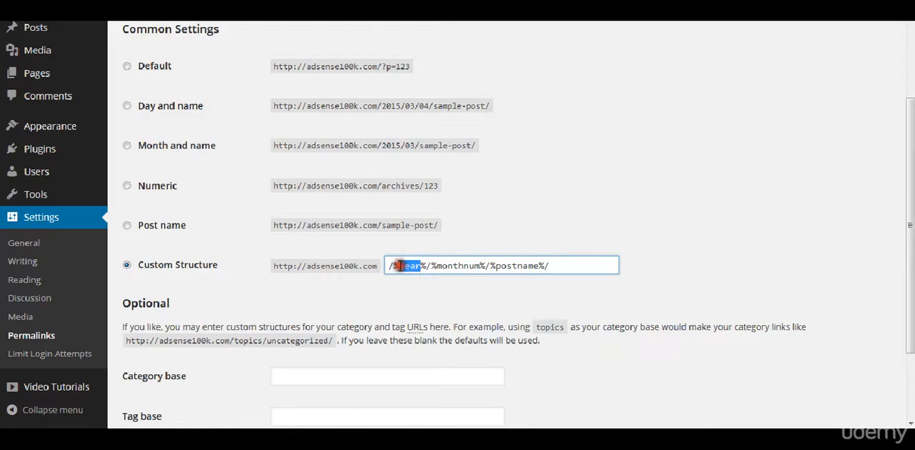
pyautogui.write('category')
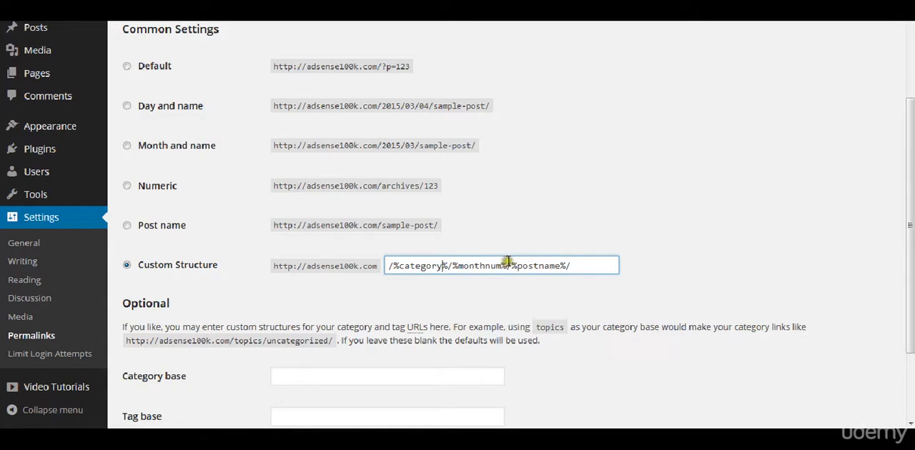
pyautogui.moveTo(508, 266); pyautogui.dragTo(448, 266)
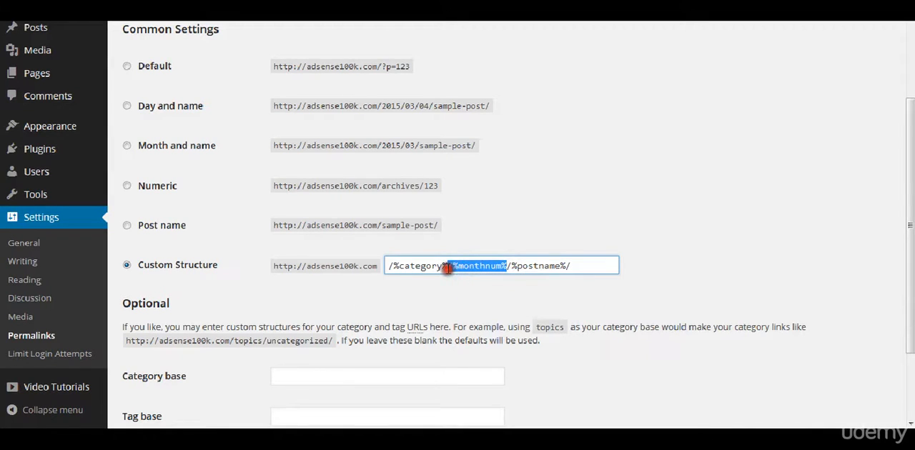
pyautogui.press('BackSpace')
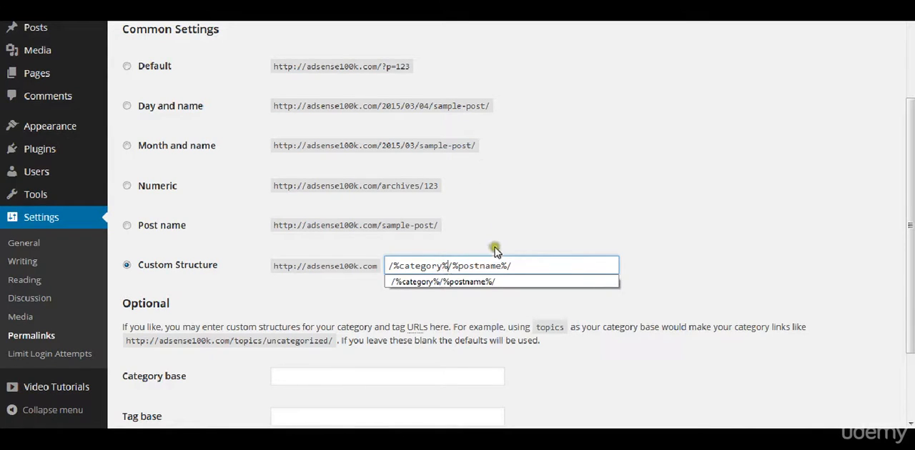
pyautogui.click(483, 282)
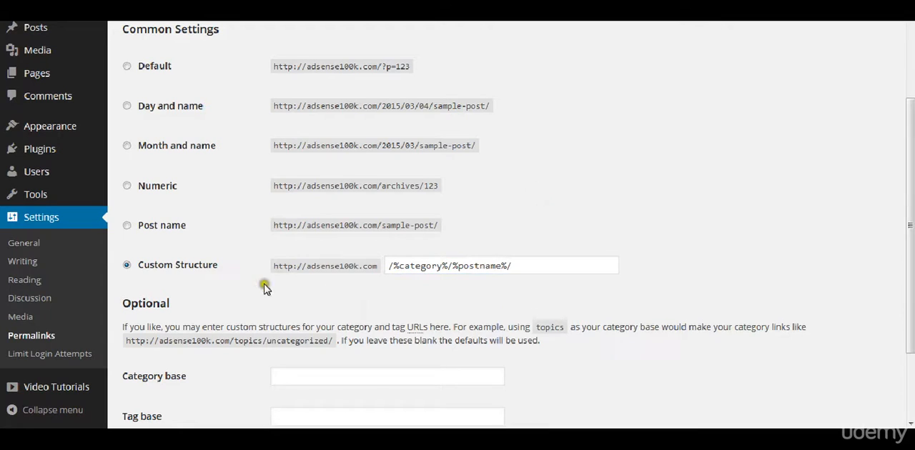
# - Save the permalink settings with the custom structure
pyautogui.doubleClick(421, 267)
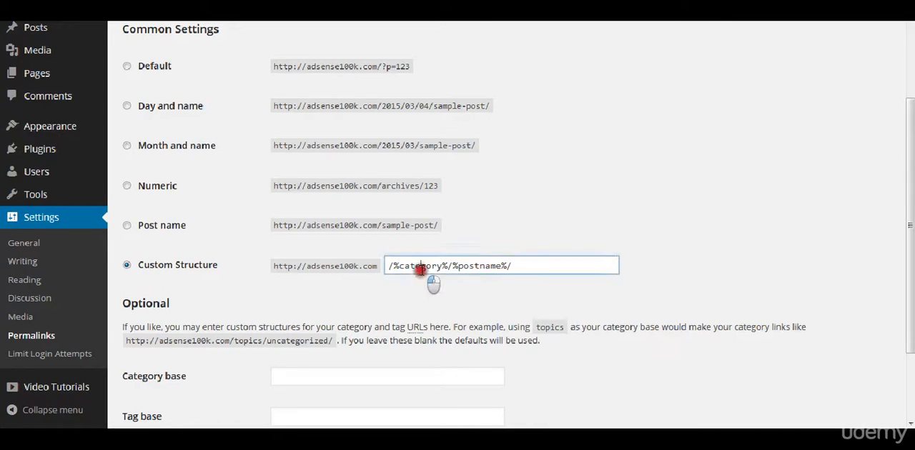
pyautogui.click(460, 243)
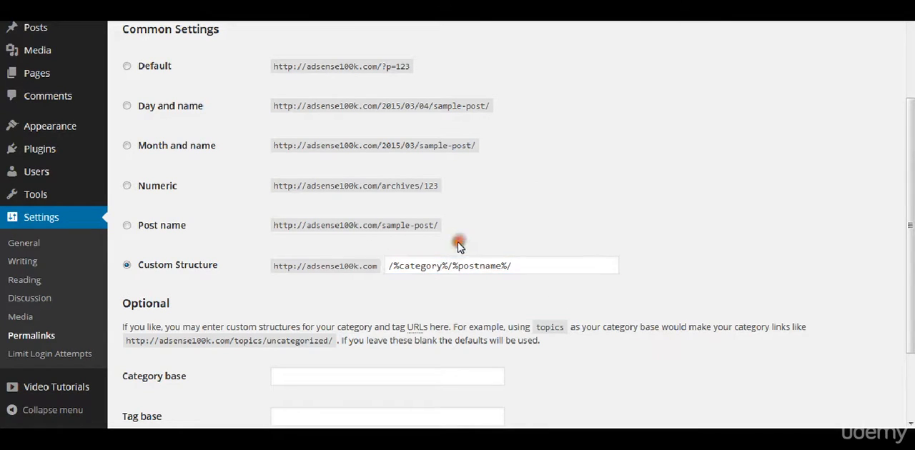
pyautogui.doubleClick(429, 266)
pyautogui.click(485, 208)
pyautogui.scroll(-3, 225, 304)
pyautogui.click(179, 358)
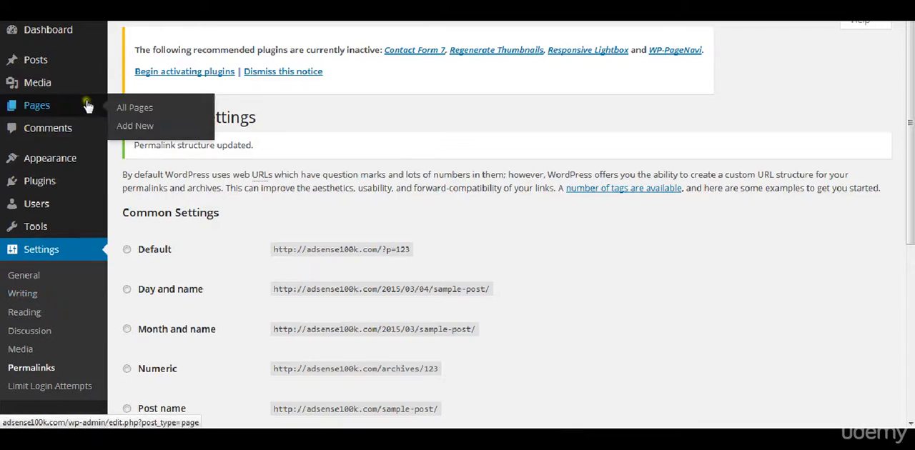
# - Go to the installed plugins and deactivate Go Daddy Quick Setup
pyautogui.moveTo(68, 191)
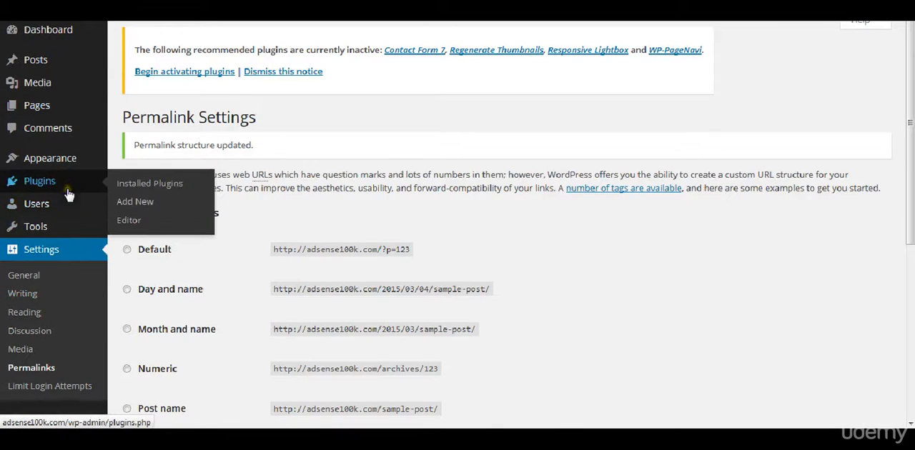
pyautogui.click(149, 185)
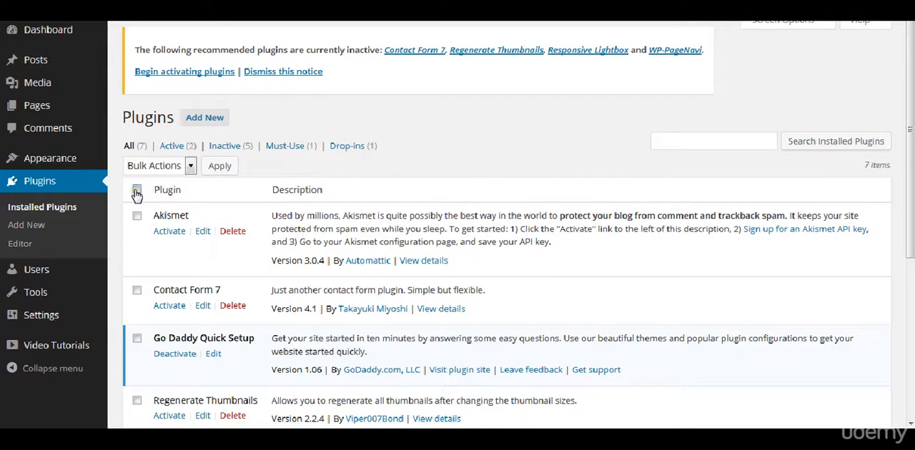
pyautogui.scroll(-2, 137, 195)
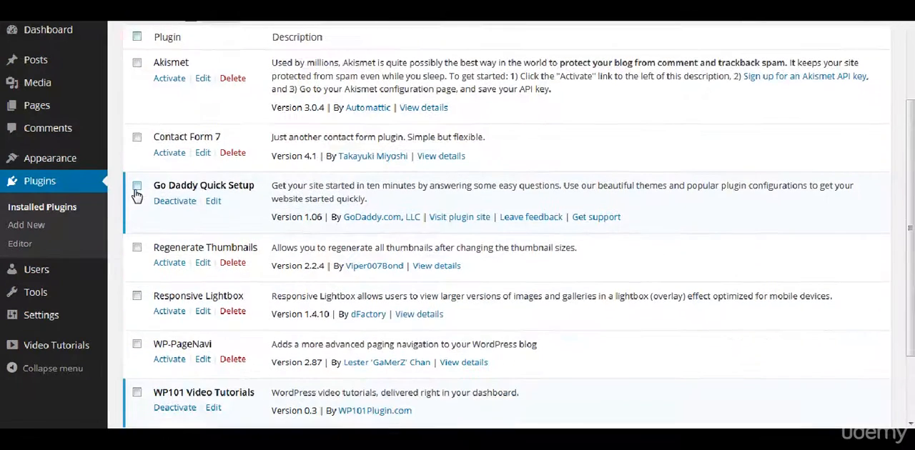
pyautogui.click(174, 203)
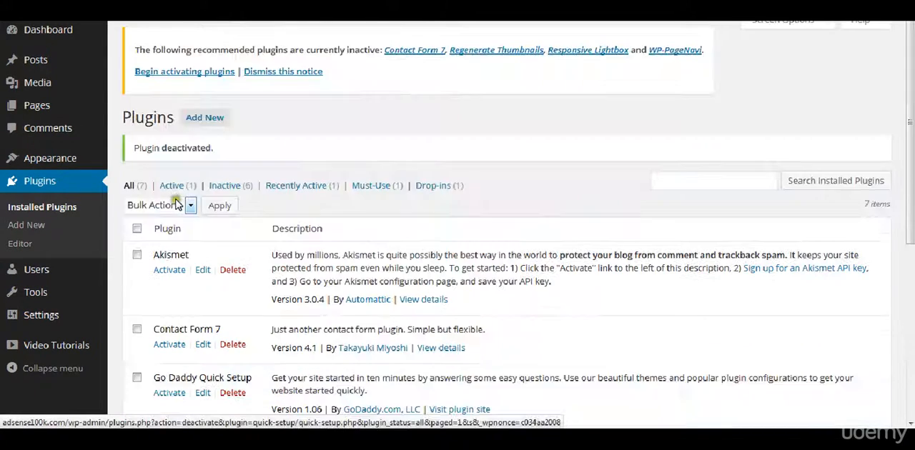
# - Activate Contact Form 7, Regenerate Thumbnails, Responsive Lightbox and WP-PageNavi together with one bulk action
pyautogui.scroll(-1, 236, 227)
pyautogui.scroll(-2, 238, 233)
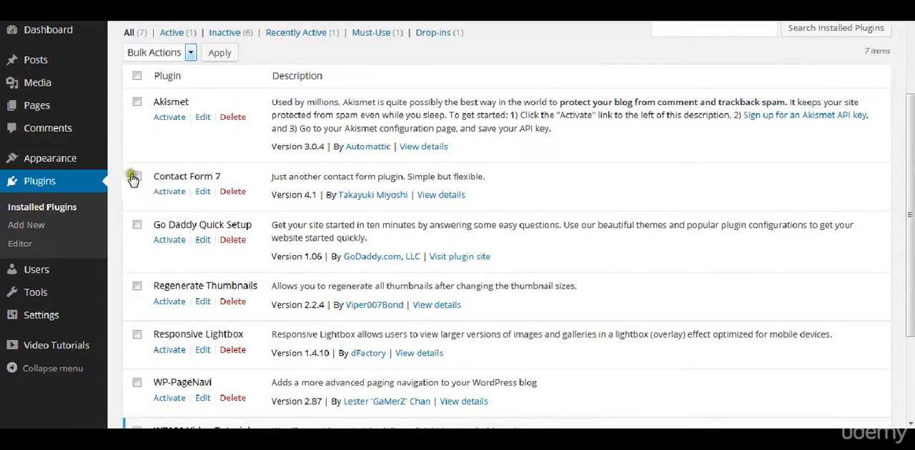
pyautogui.click(136, 176)
pyautogui.click(138, 286)
pyautogui.click(136, 334)
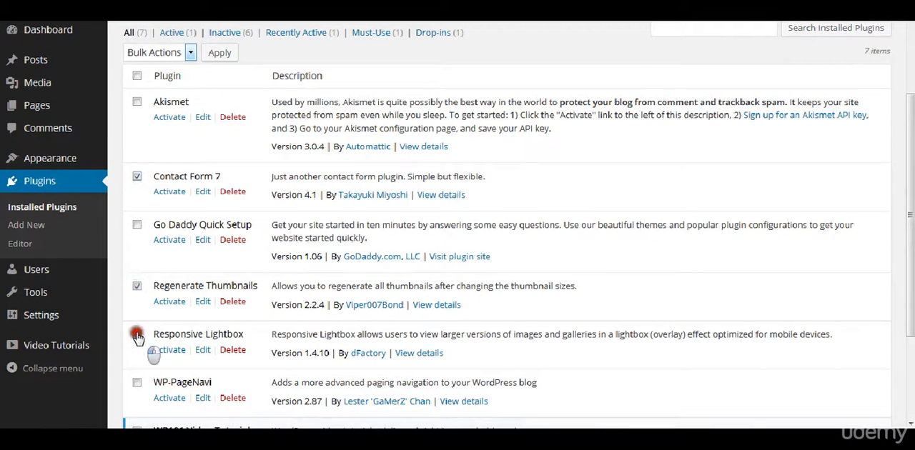
pyautogui.scroll(-3, 136, 336)
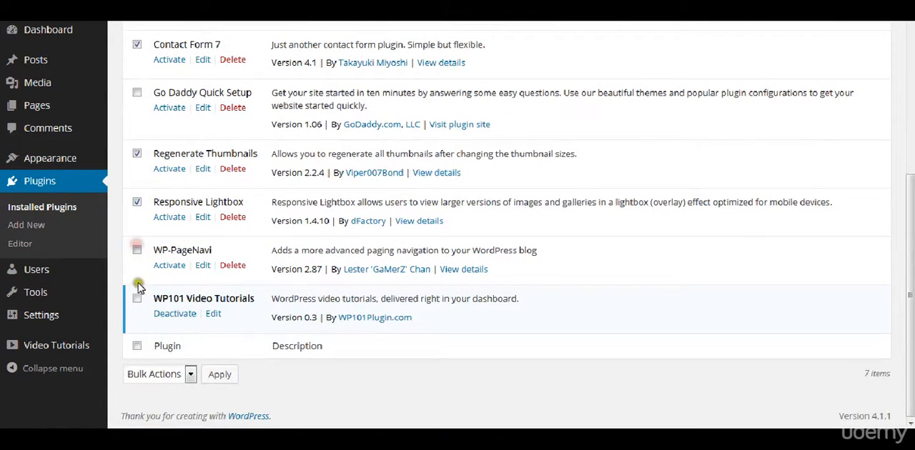
pyautogui.click(137, 252)
pyautogui.click(156, 374)
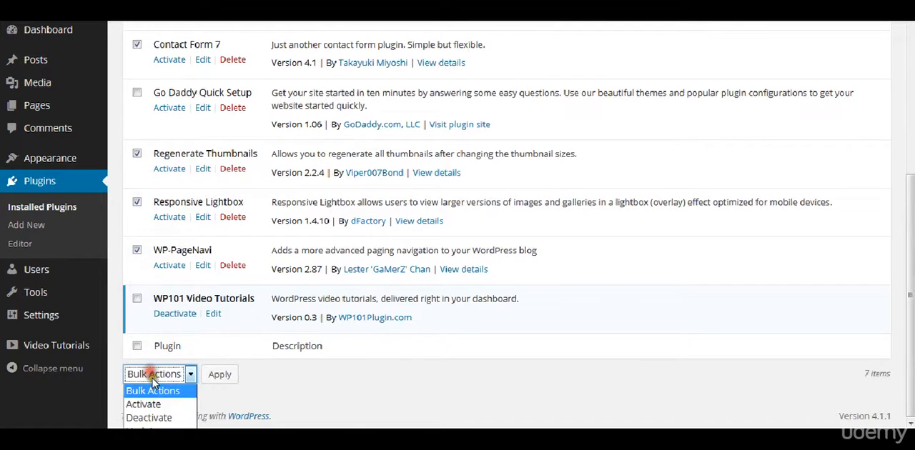
pyautogui.click(144, 402)
pyautogui.click(220, 376)
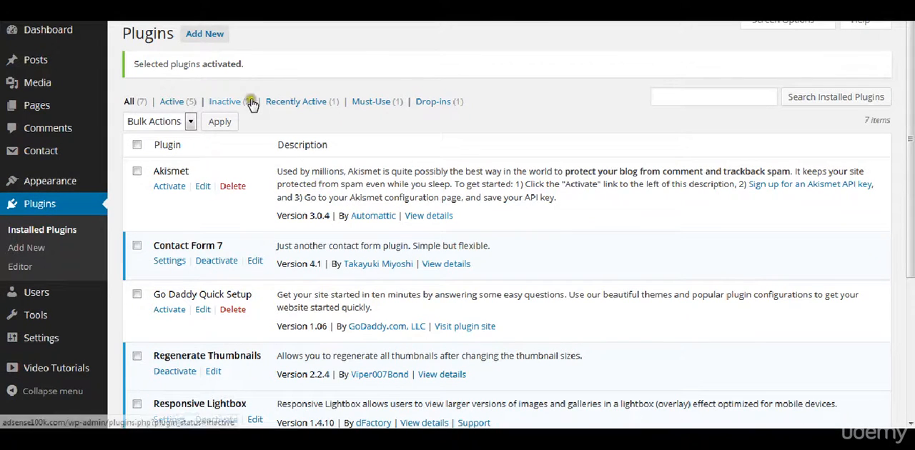
# - Install the featured plugin Jetpack by WordPress.com and activate it
pyautogui.click(207, 36)
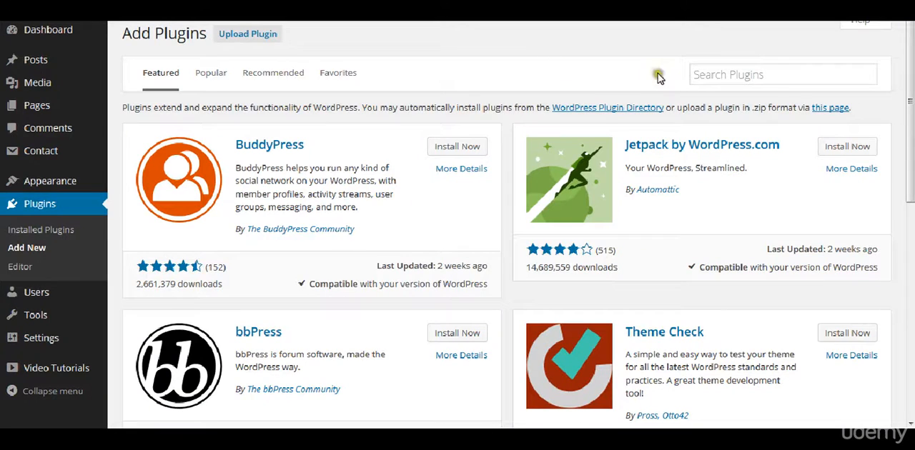
pyautogui.click(858, 148)
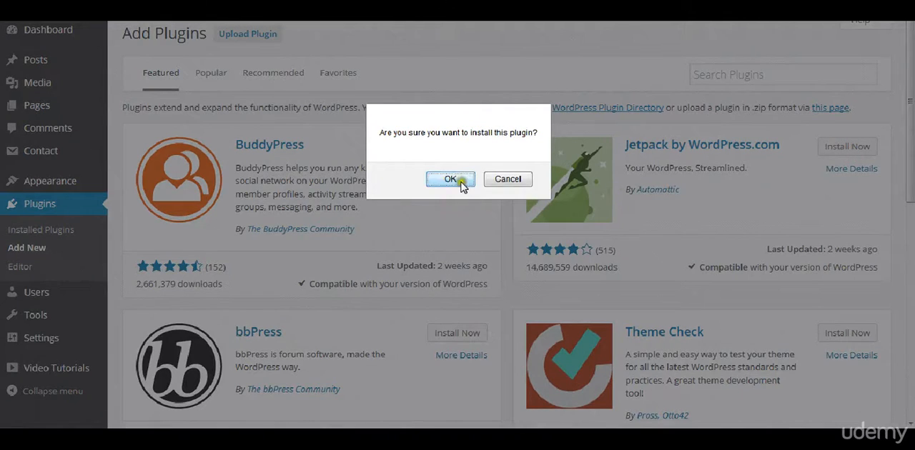
pyautogui.click(450, 180)
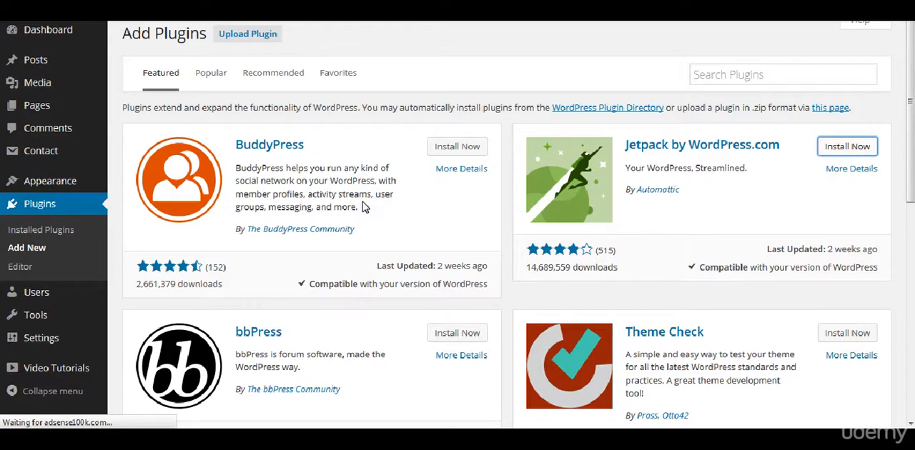
pyautogui.scroll(-6, 362, 203)
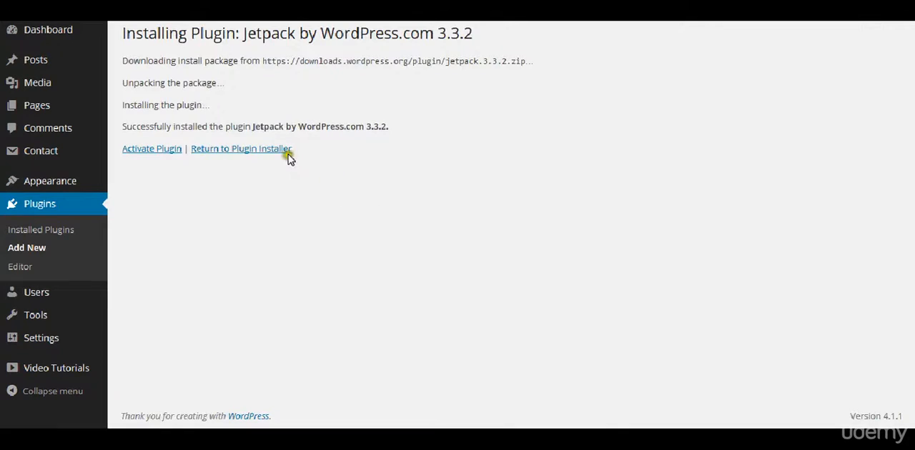
pyautogui.click(172, 149)
pyautogui.click(166, 151)
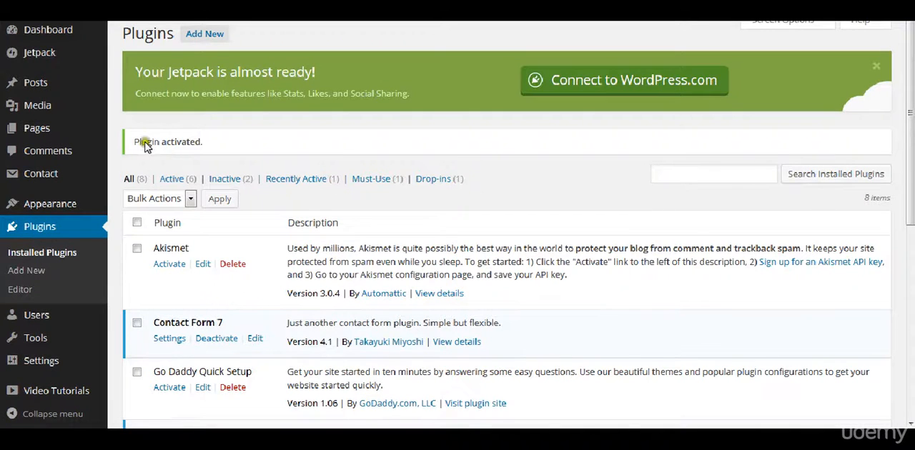
# - Open the Jetpack page and look through its team favorites and newest features
pyautogui.click(45, 60)
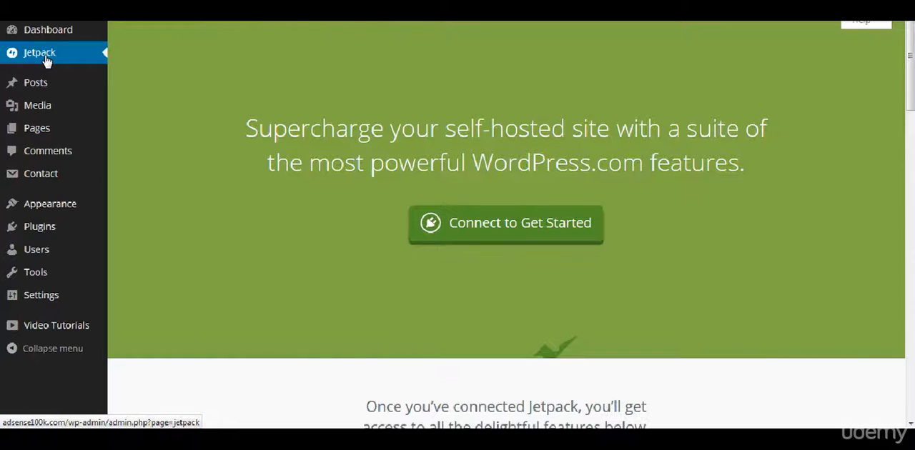
pyautogui.scroll(-5, 298, 183)
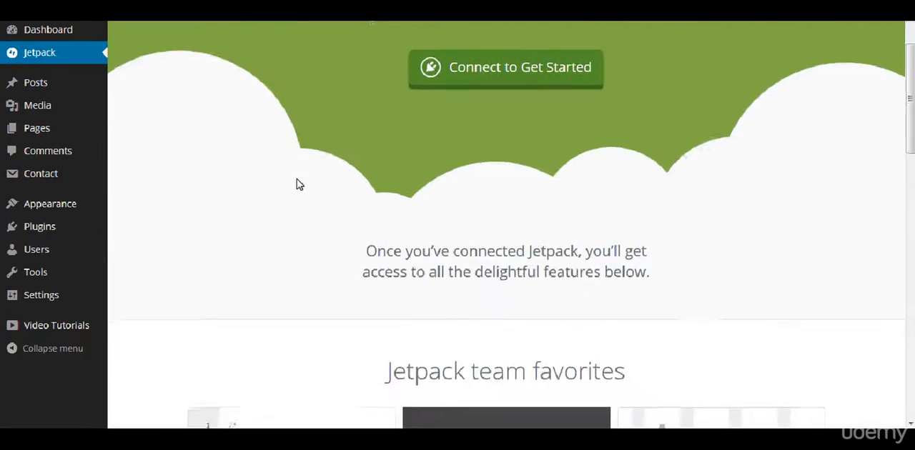
pyautogui.scroll(-6, 298, 183)
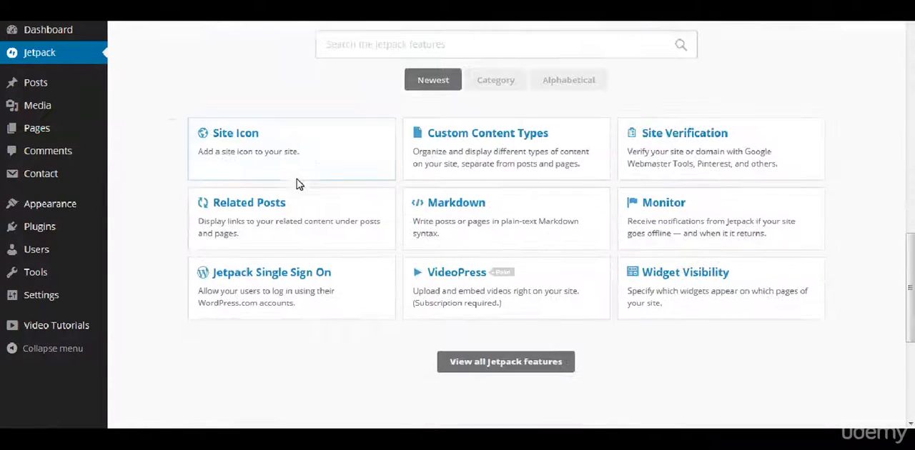
pyautogui.scroll(10, 164, 68)
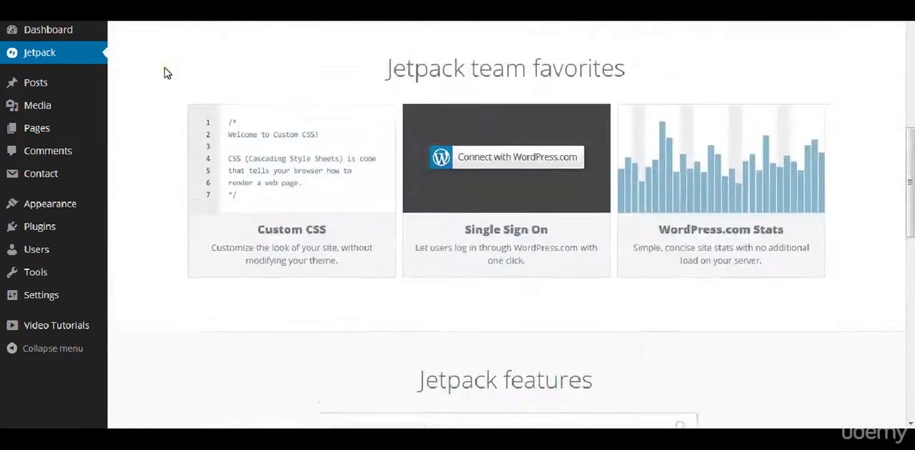
pyautogui.scroll(5, 164, 73)
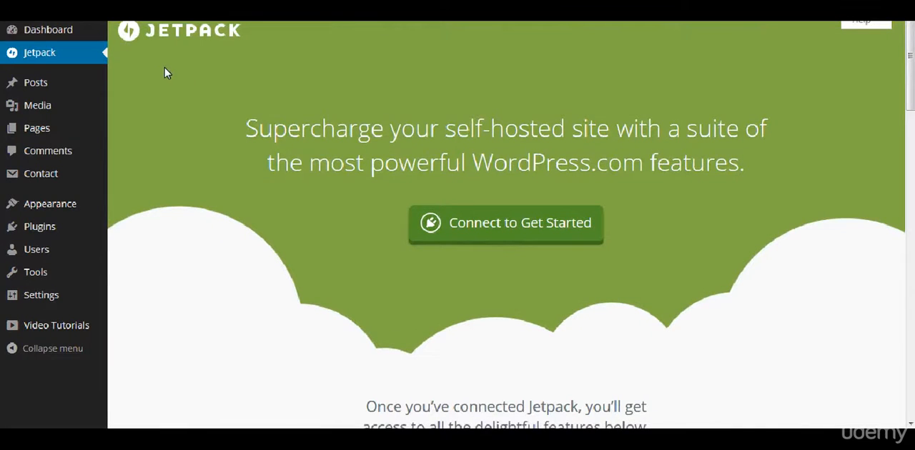
pyautogui.scroll(-10, 165, 68)
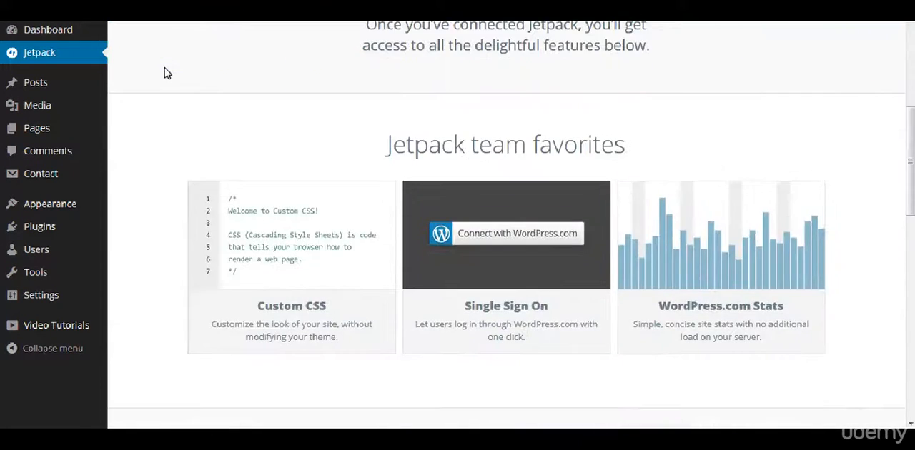
pyautogui.scroll(-2, 196, 296)
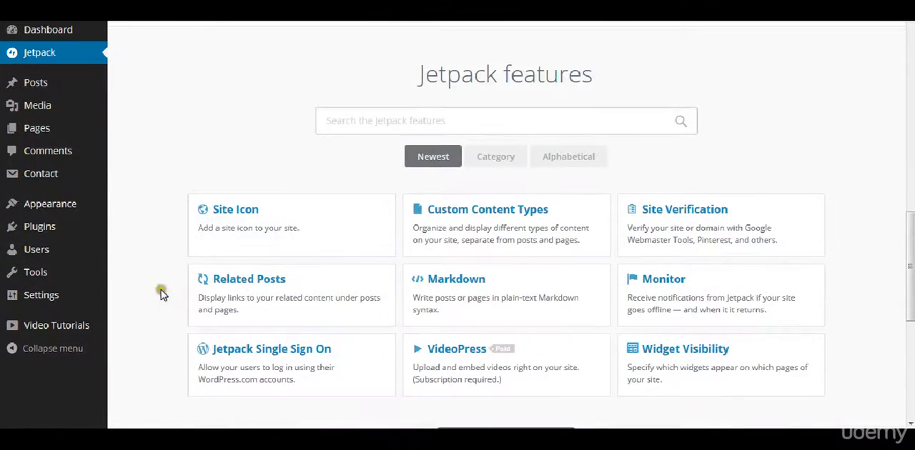
pyautogui.scroll(-2, 165, 292)
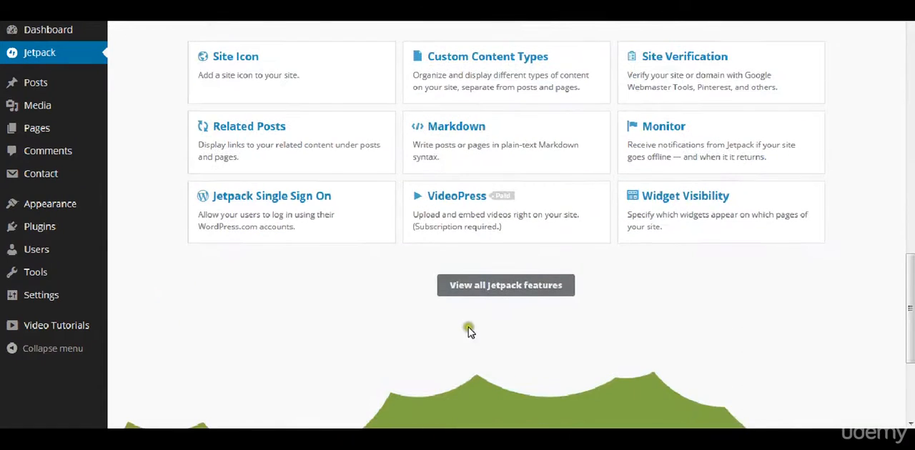
# - Show all Jetpack features and examine the full list, including sharing, stats and subscriptions
pyautogui.click(524, 287)
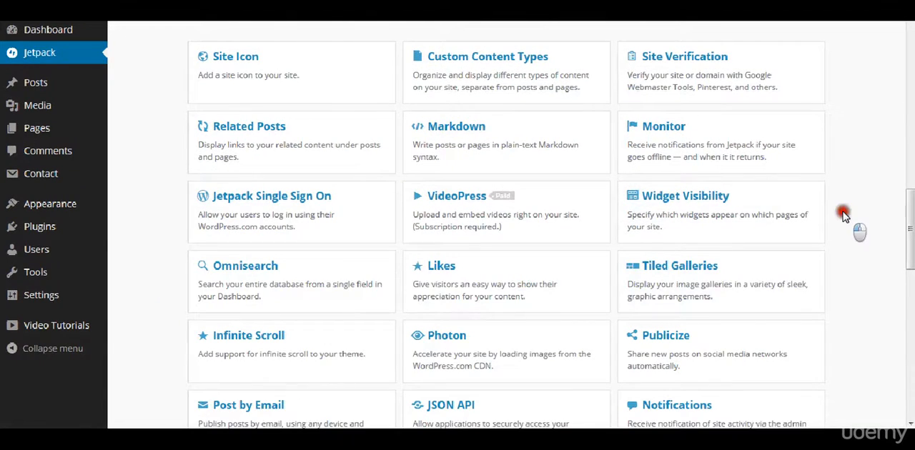
pyautogui.scroll(-3, 844, 216)
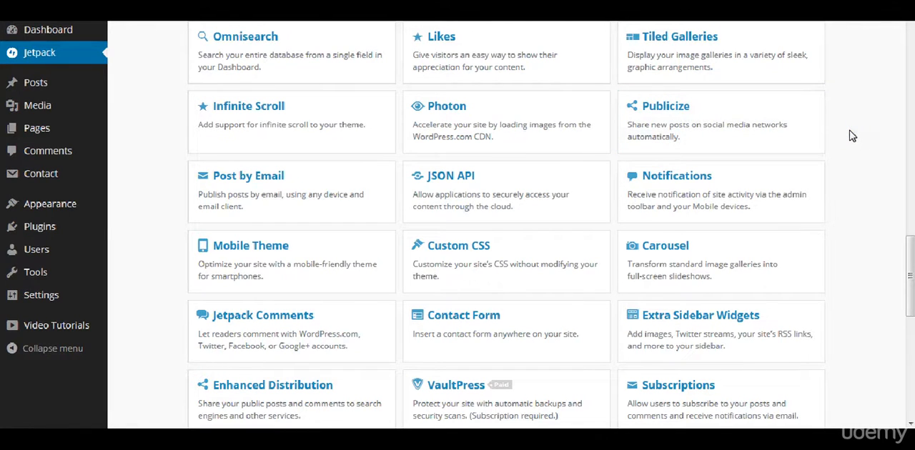
pyautogui.scroll(-1, 851, 133)
pyautogui.scroll(-2, 850, 135)
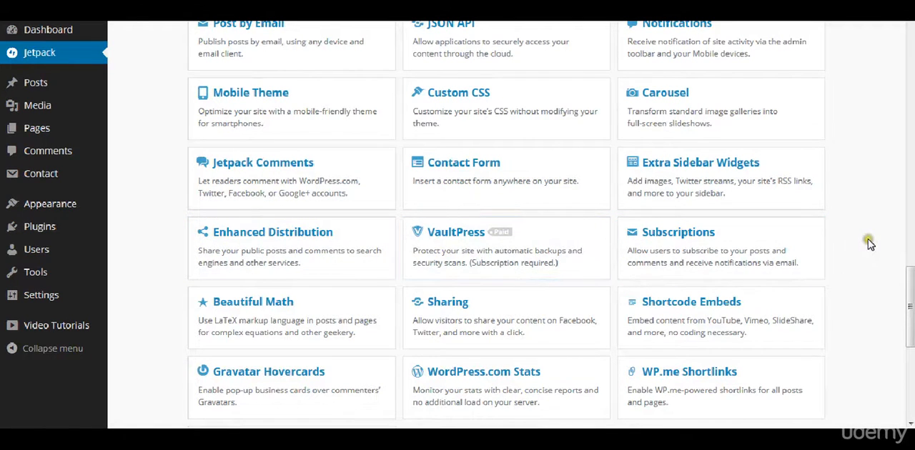
pyautogui.scroll(15, 867, 240)
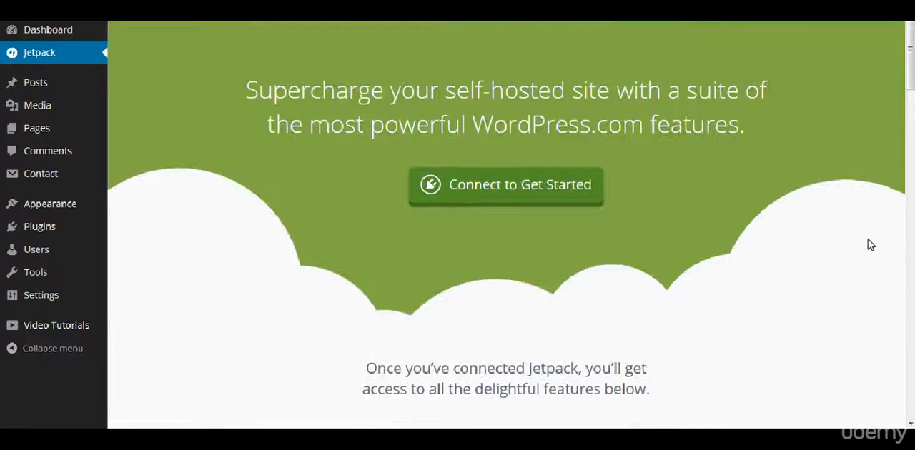